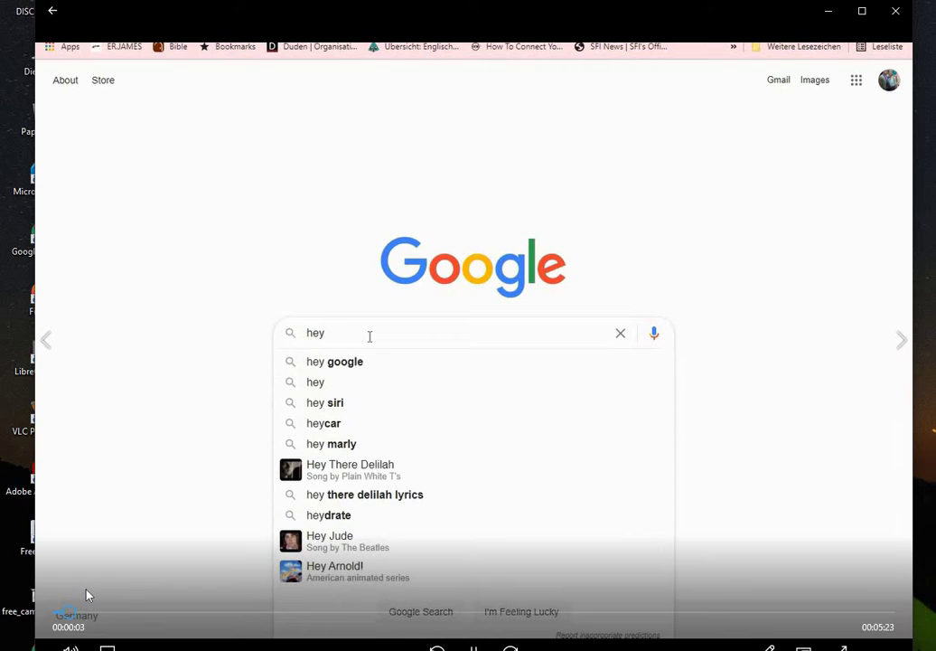
- Search Google for "heyzine" and open the Heyzine website from the results
{"action": "type", "text": "z"}
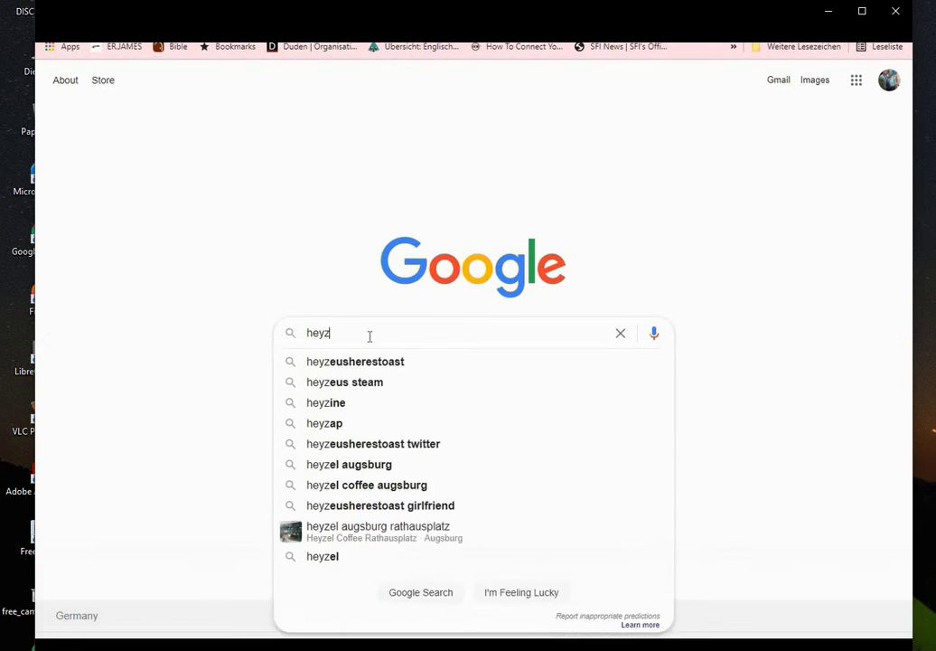
{"action": "type", "text": "ine"}
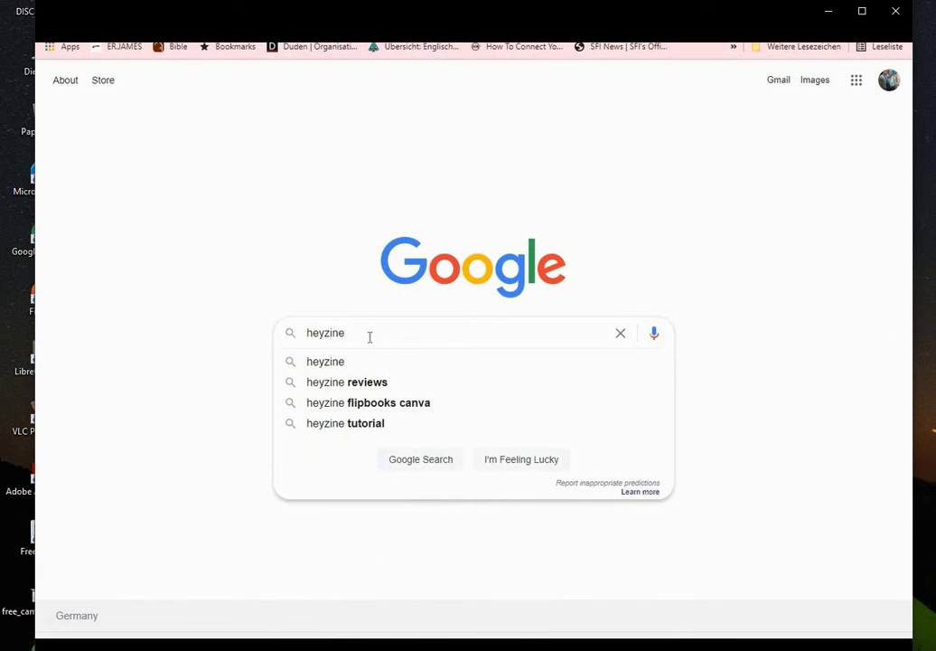
{"action": "left_click", "coordinate": [326, 364]}
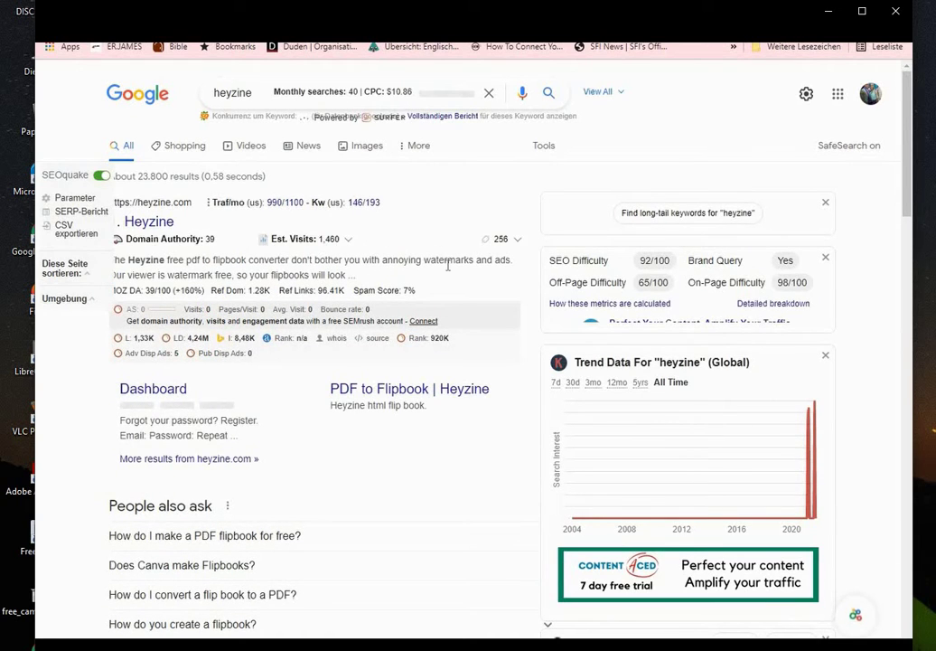
{"action": "mouse_move", "coordinate": [192, 278]}
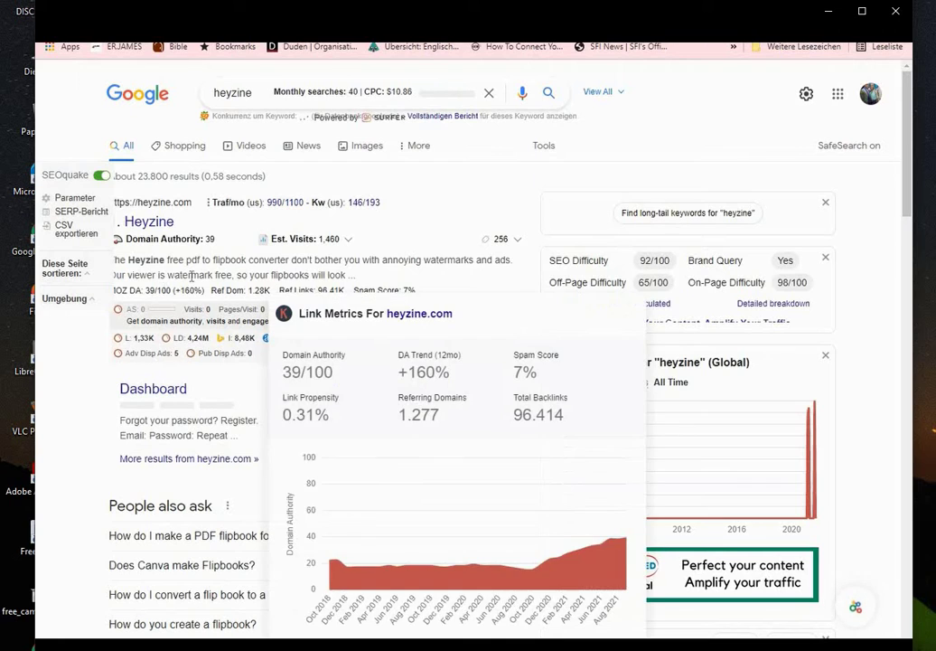
{"action": "left_click", "coordinate": [146, 223]}
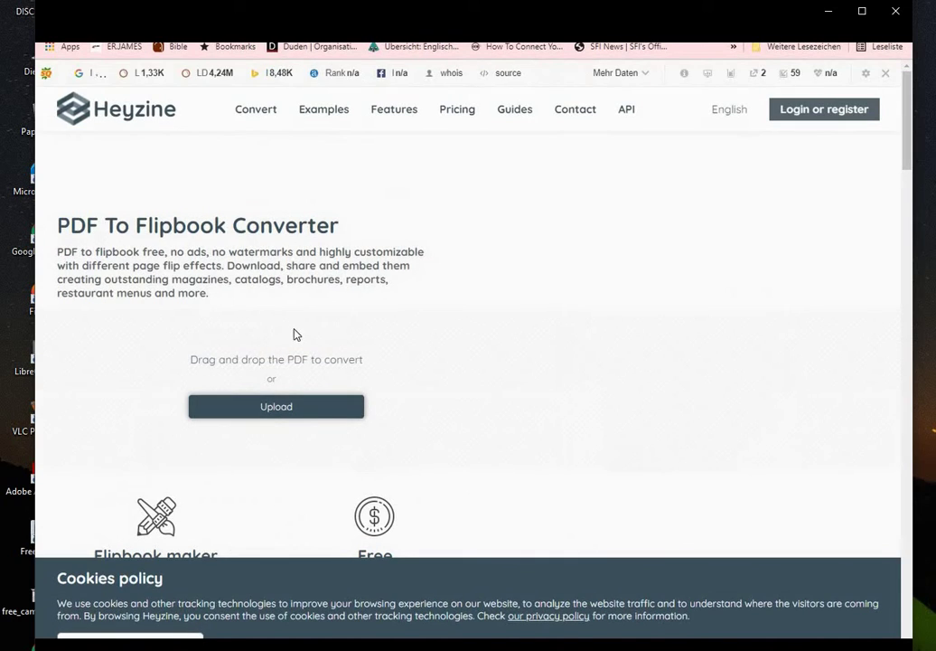
- Register a Heyzine account with the e-mail address and account password, and save the login in the browser
{"action": "left_click", "coordinate": [806, 116]}
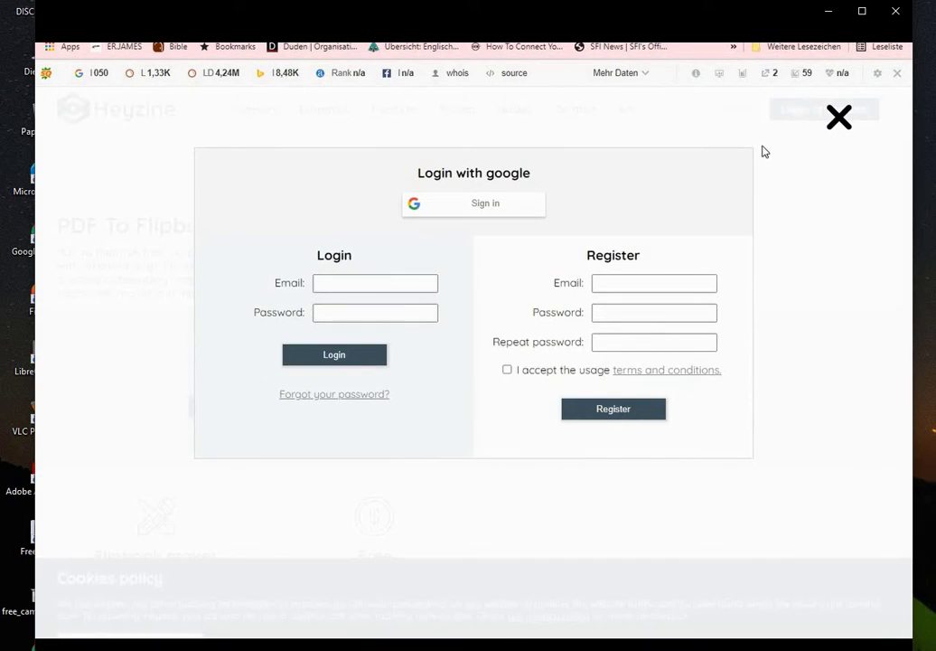
{"action": "left_click", "coordinate": [339, 287]}
{"action": "left_click", "coordinate": [627, 282]}
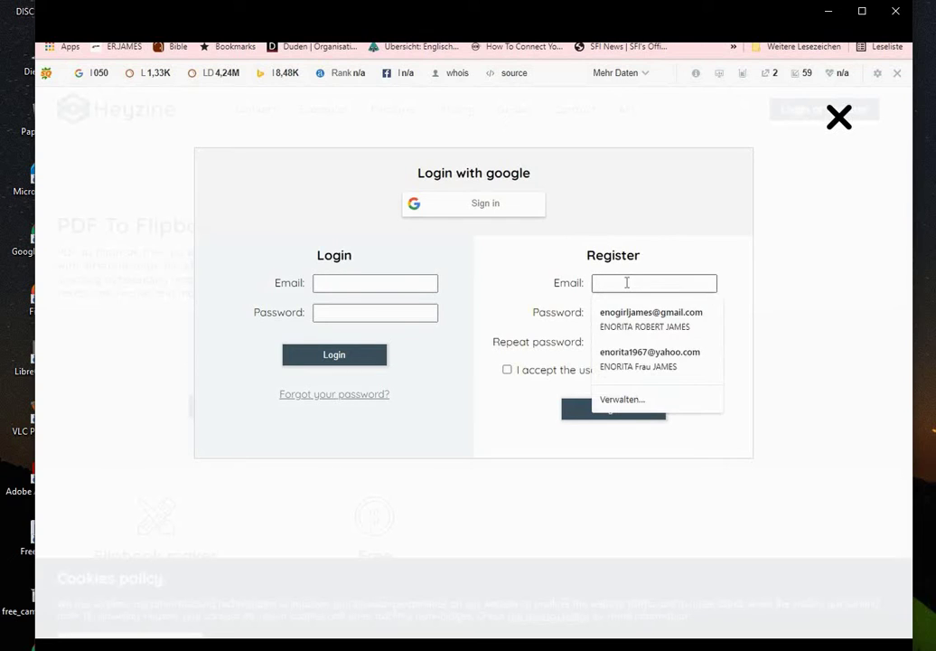
{"action": "left_click", "coordinate": [646, 361]}
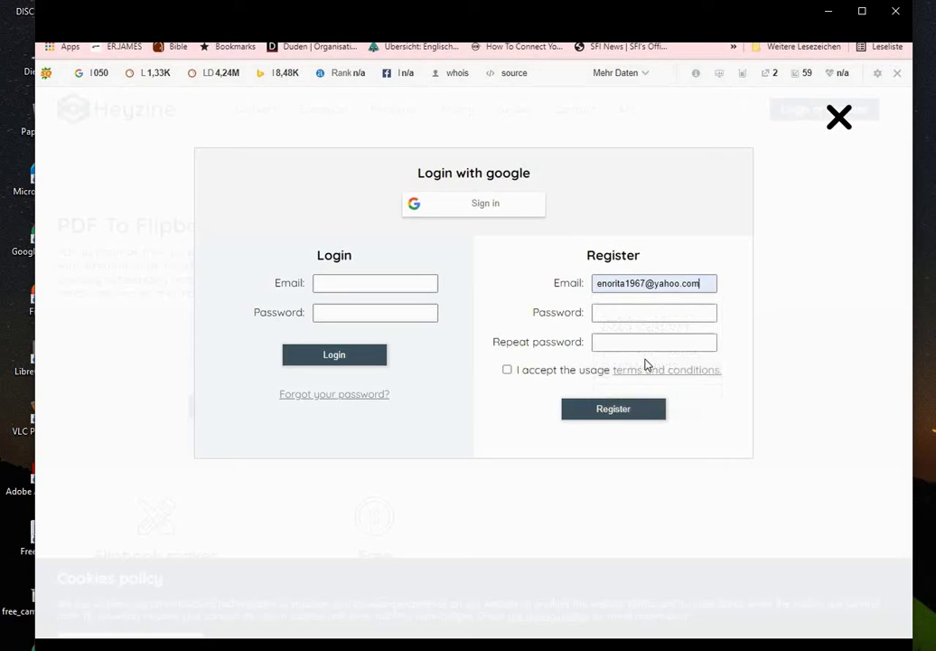
{"action": "left_click", "coordinate": [610, 313]}
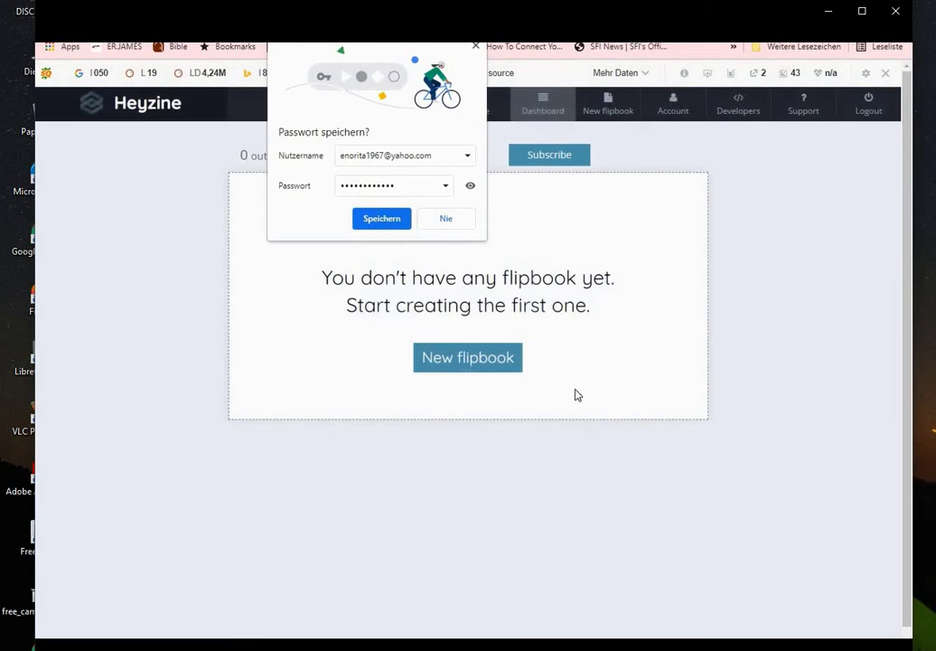
{"action": "left_click", "coordinate": [382, 219]}
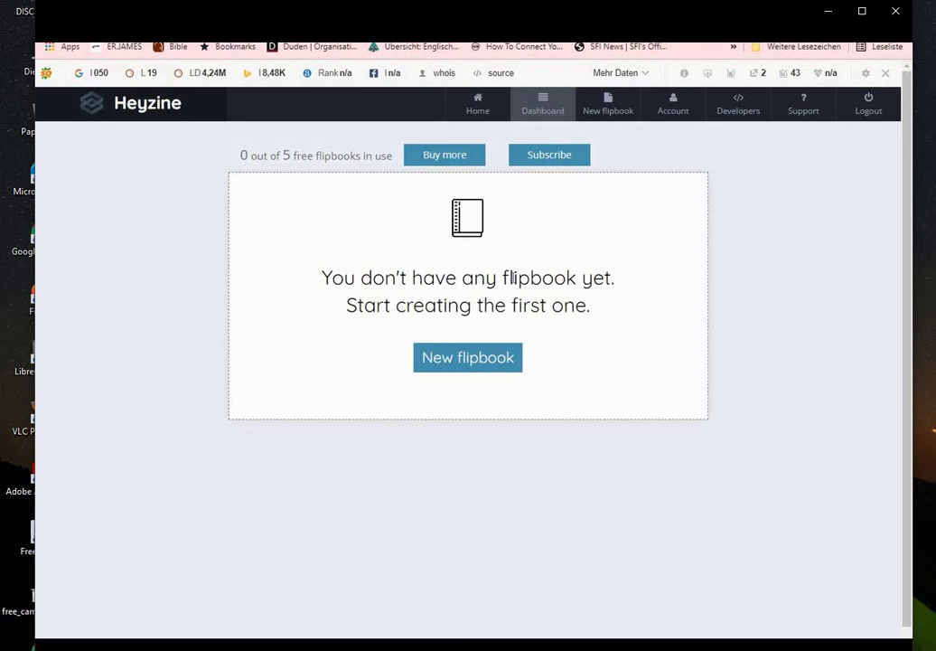
- Open the option to buy more flipbooks and review what the free Basic Plan includes
{"action": "left_click", "coordinate": [445, 155]}
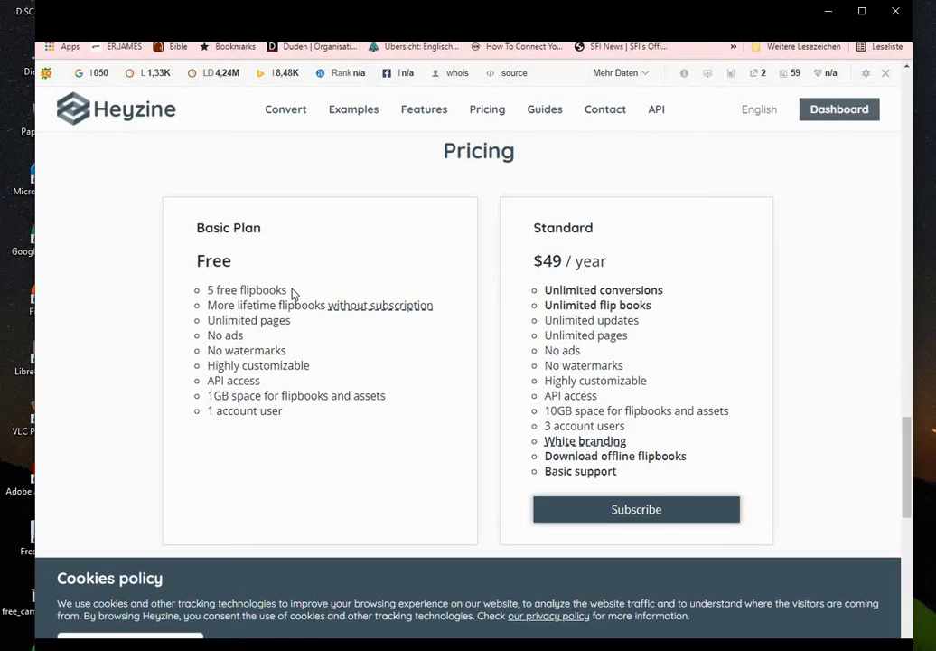
{"action": "mouse_move", "coordinate": [209, 314]}
{"action": "mouse_move", "coordinate": [261, 309]}
- Go to the Examples section and preview the descriptions of the sample flipbooks
{"action": "left_click", "coordinate": [336, 116]}
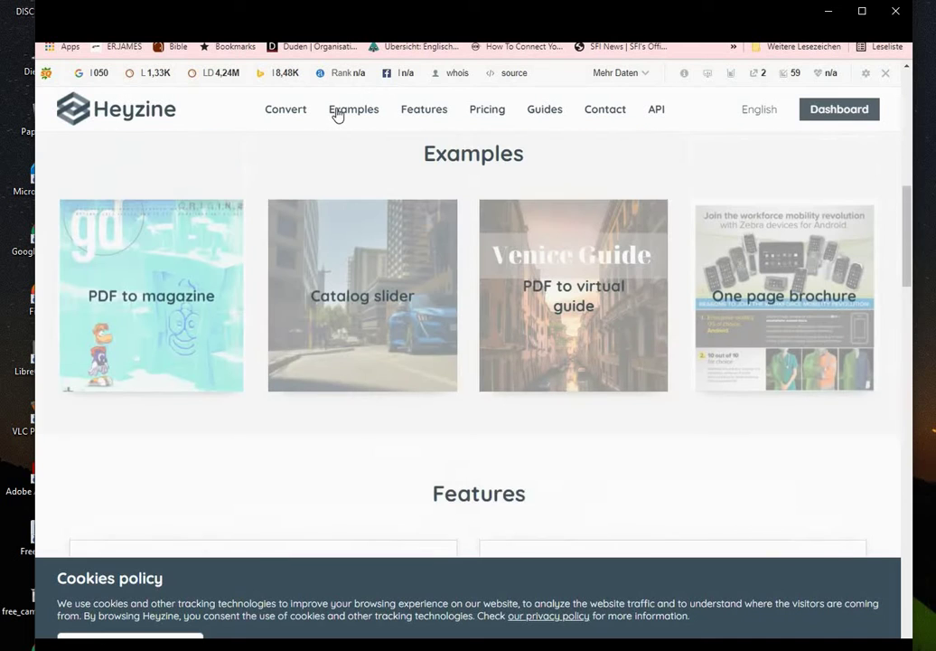
{"action": "mouse_move", "coordinate": [360, 374]}
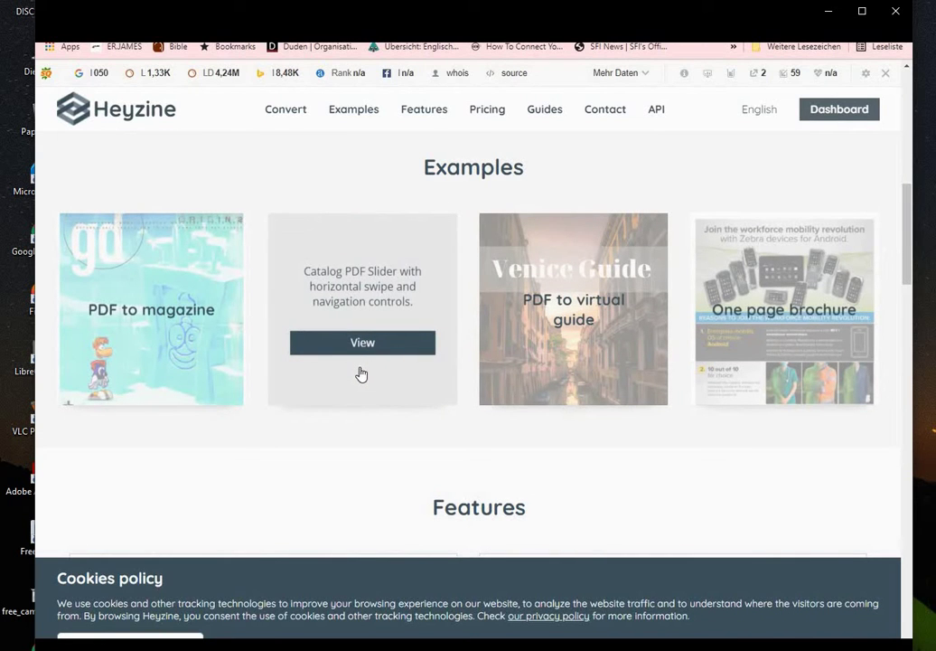
{"action": "mouse_move", "coordinate": [180, 366]}
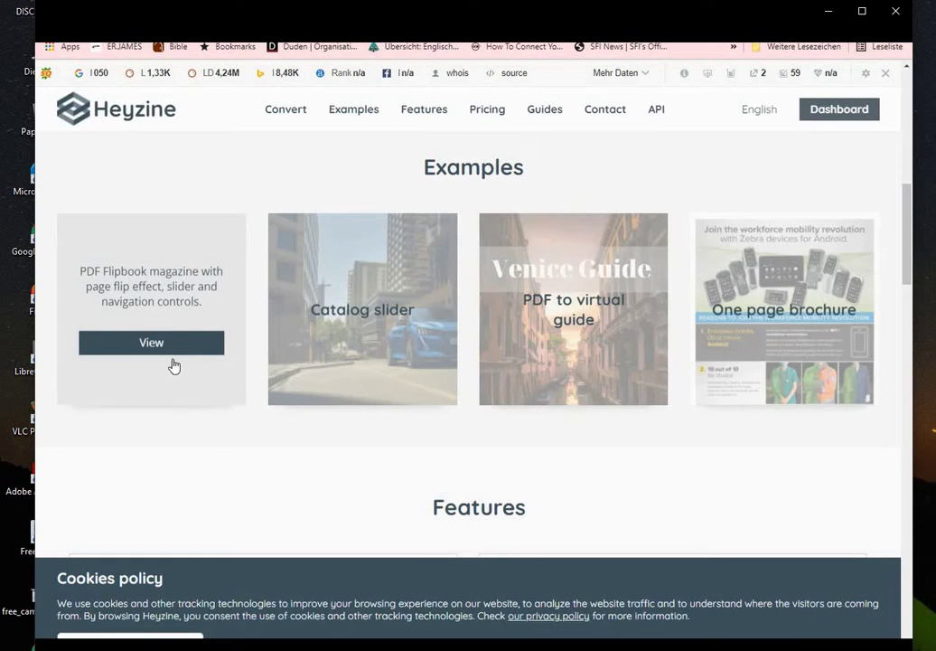
{"action": "mouse_move", "coordinate": [647, 309]}
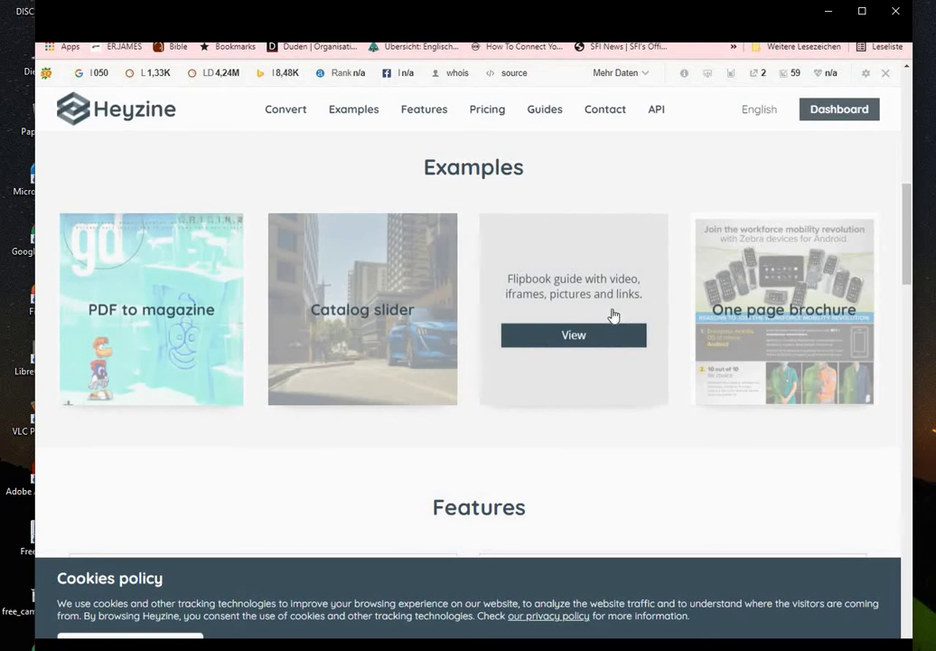
{"action": "mouse_move", "coordinate": [818, 333]}
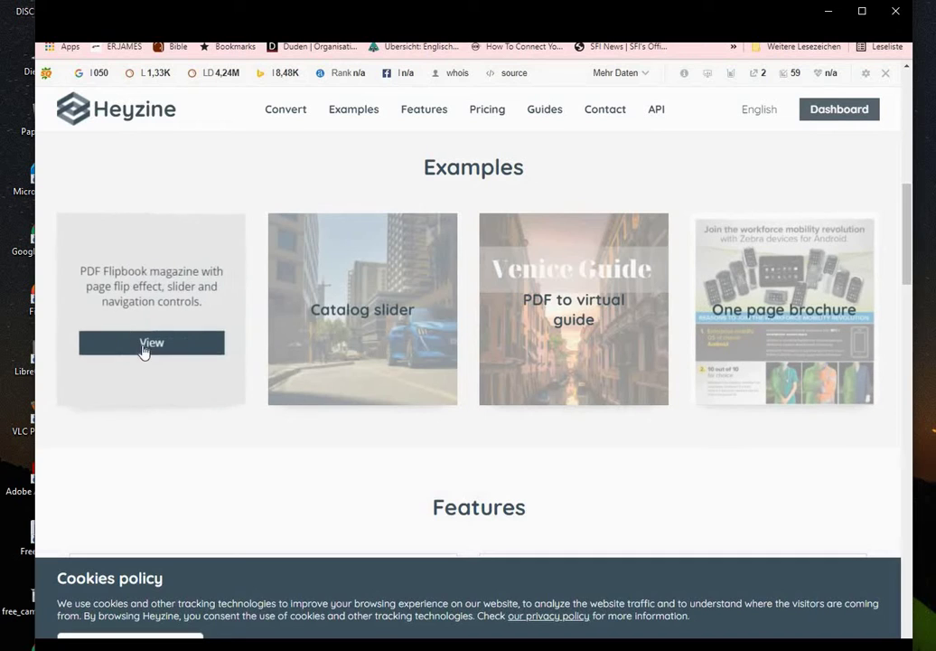
- View the PDF to magazine example and flip through its pages
{"action": "left_click", "coordinate": [148, 343]}
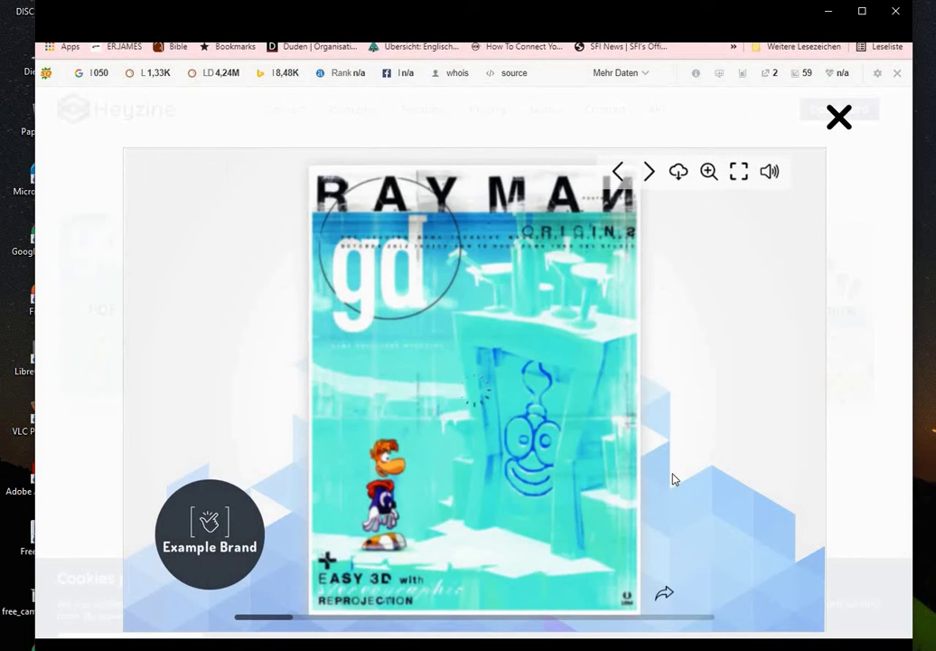
{"action": "left_click", "coordinate": [666, 600]}
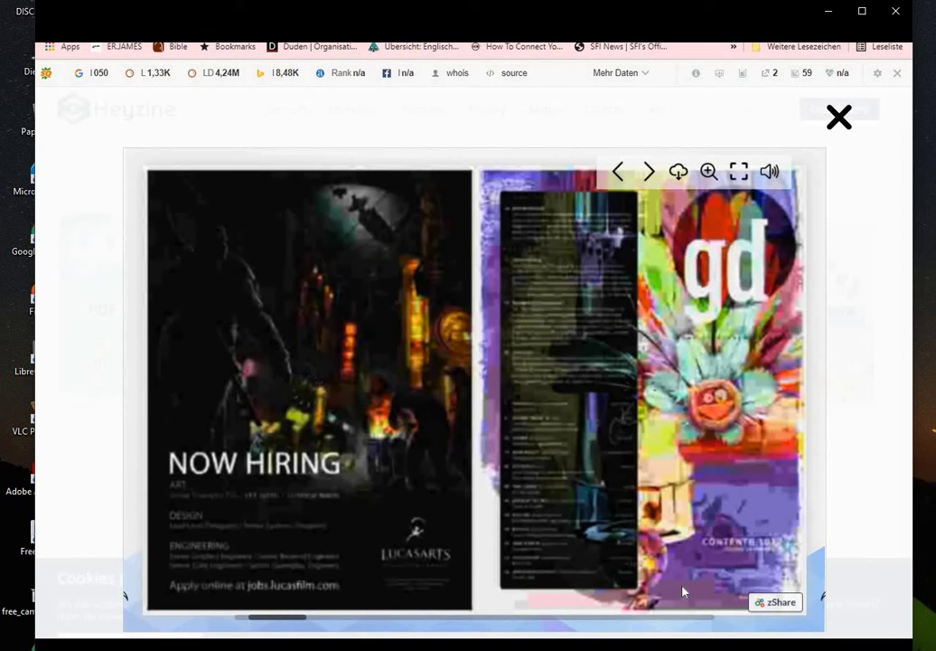
{"action": "left_click", "coordinate": [792, 594]}
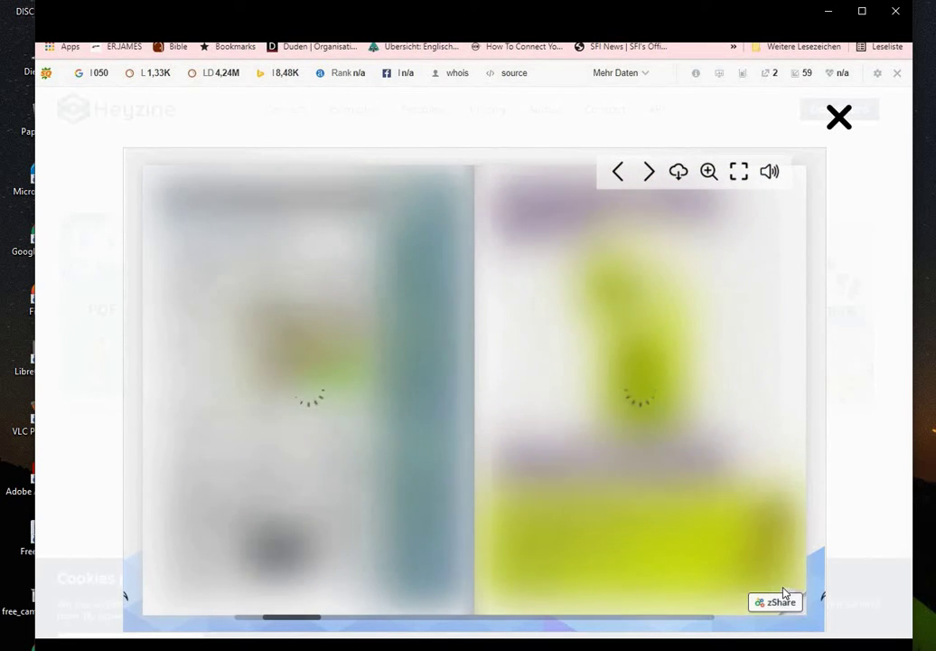
{"action": "left_click", "coordinate": [784, 592]}
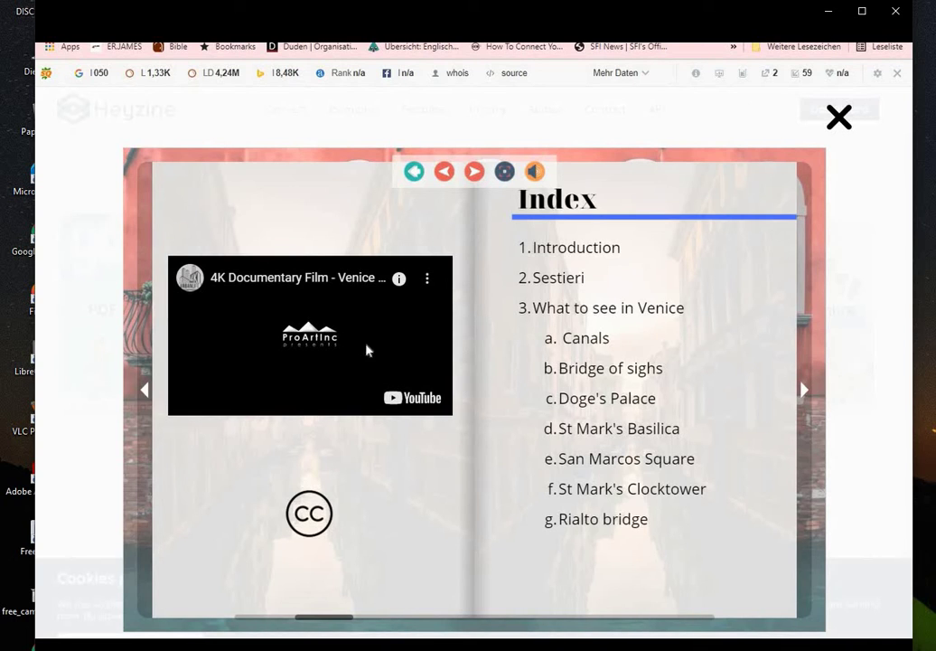
- Page through the Venice virtual guide example, close it, and dismiss the SEO metrics bar above the website
{"action": "left_click", "coordinate": [474, 172]}
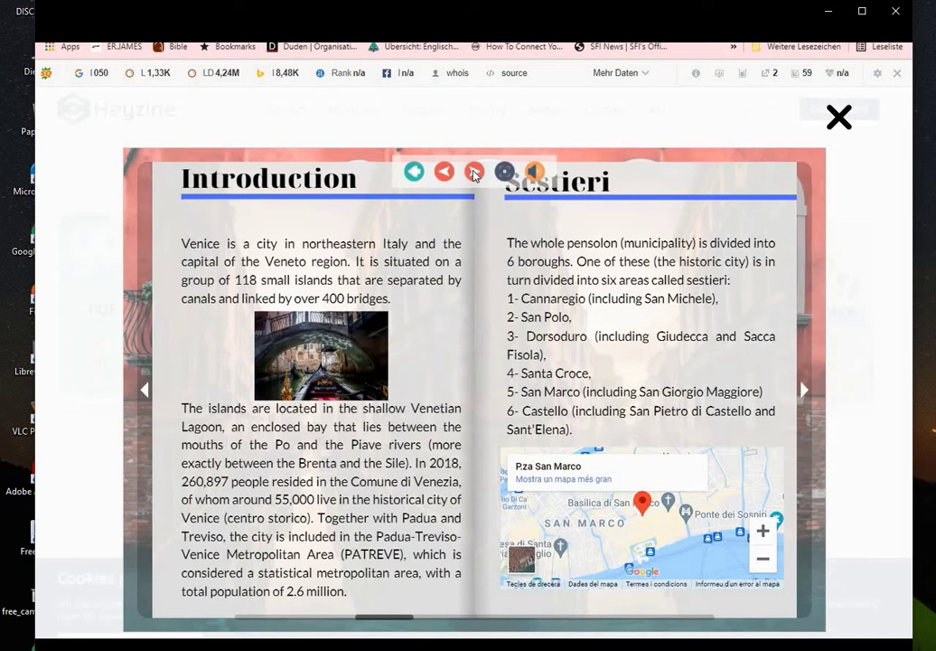
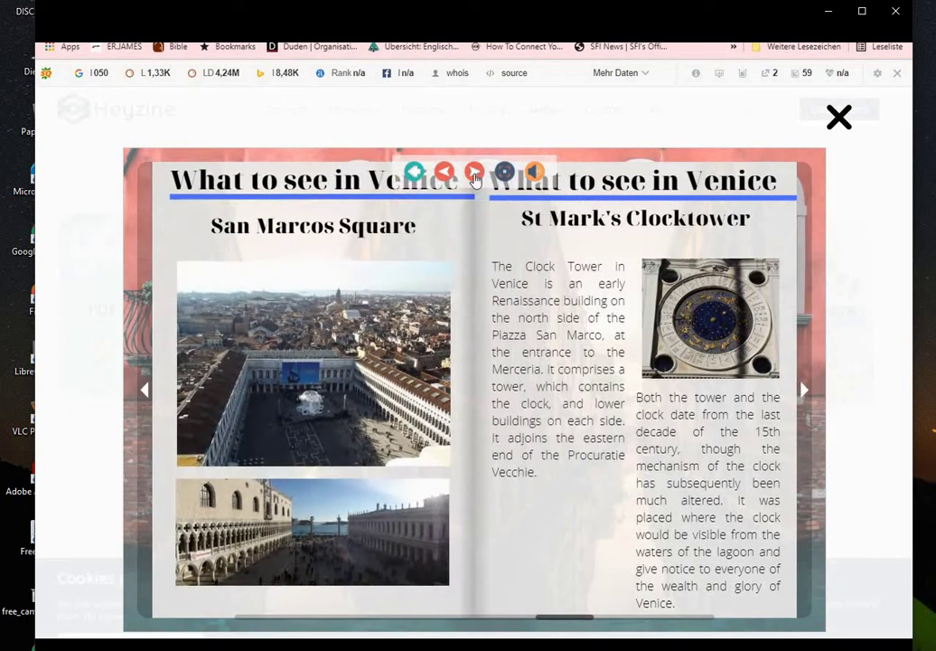
{"action": "left_click", "coordinate": [842, 126]}
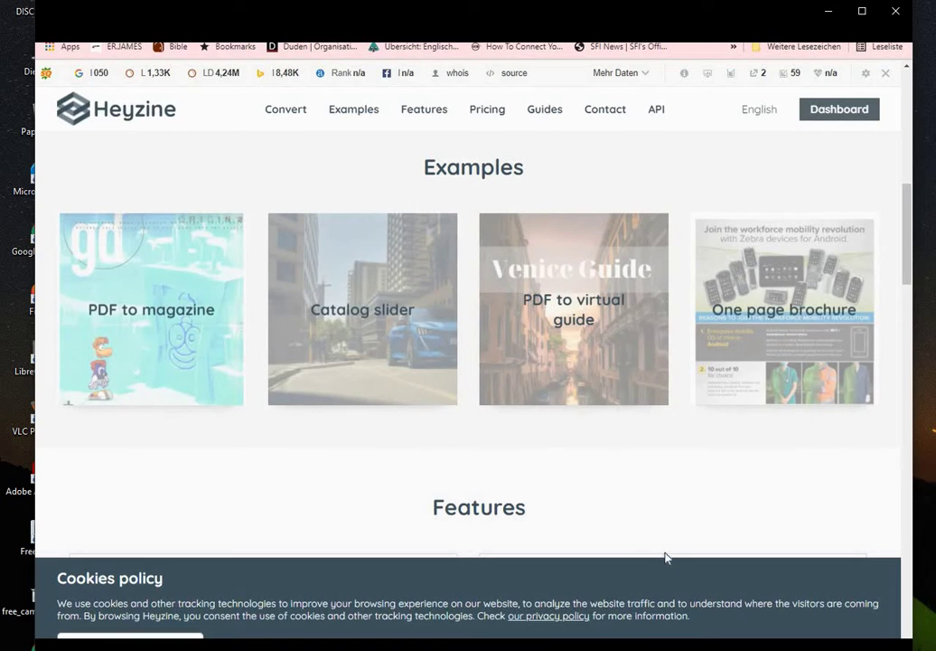
{"action": "left_click", "coordinate": [883, 76]}
{"action": "left_click", "coordinate": [641, 129]}
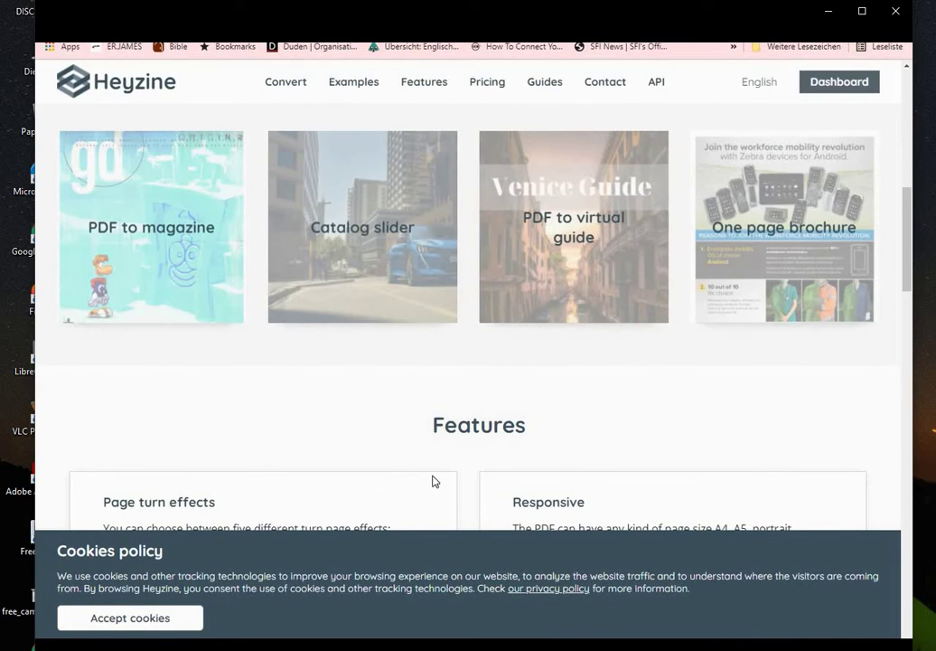
- View the Catalog slider example, page through the Peugeot catalog, and close it
{"action": "mouse_move", "coordinate": [356, 265]}
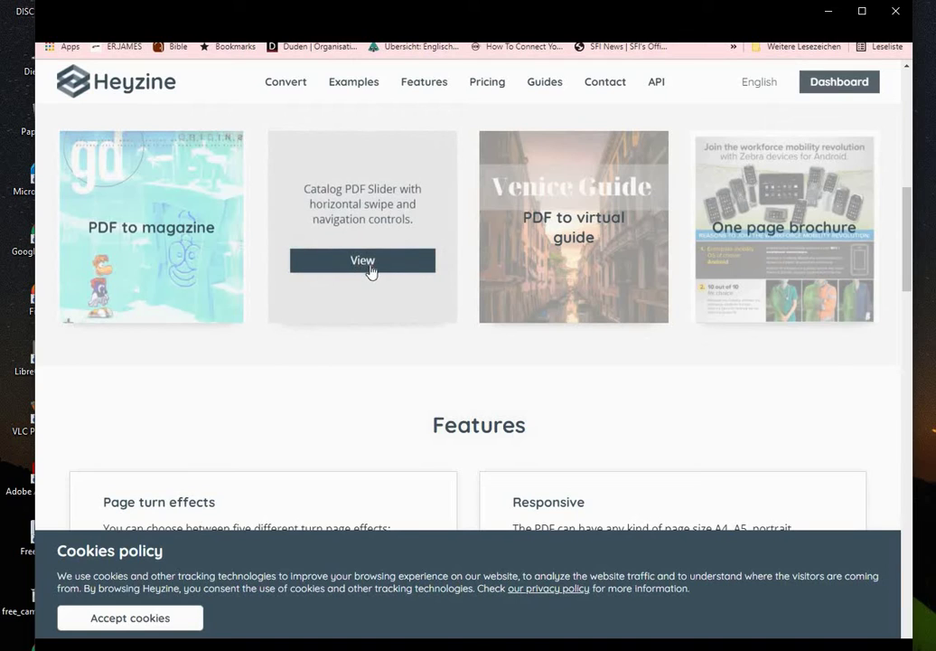
{"action": "left_click", "coordinate": [371, 268]}
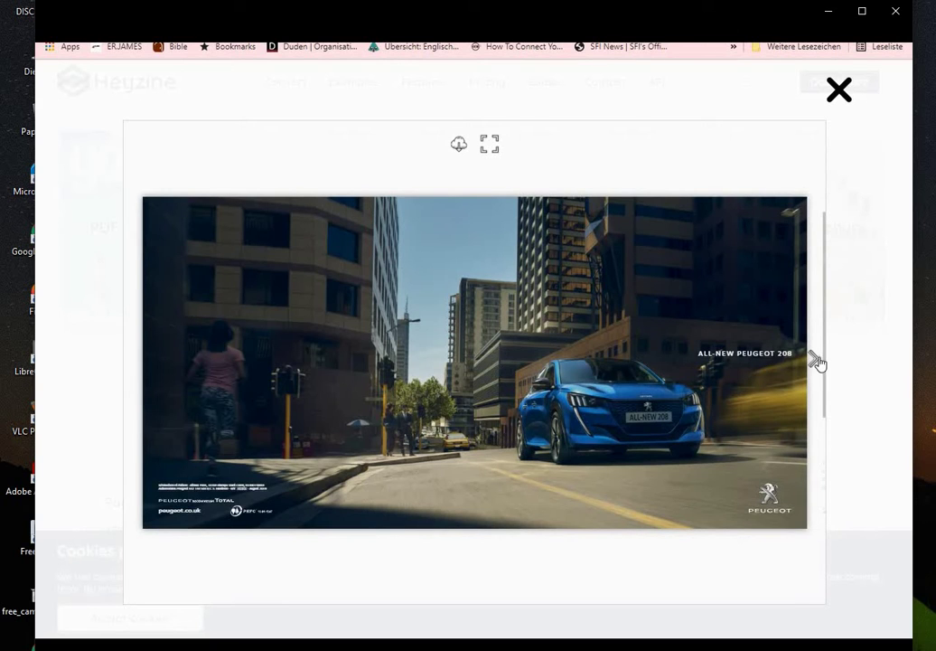
{"action": "left_click", "coordinate": [816, 361]}
{"action": "left_click", "coordinate": [816, 363]}
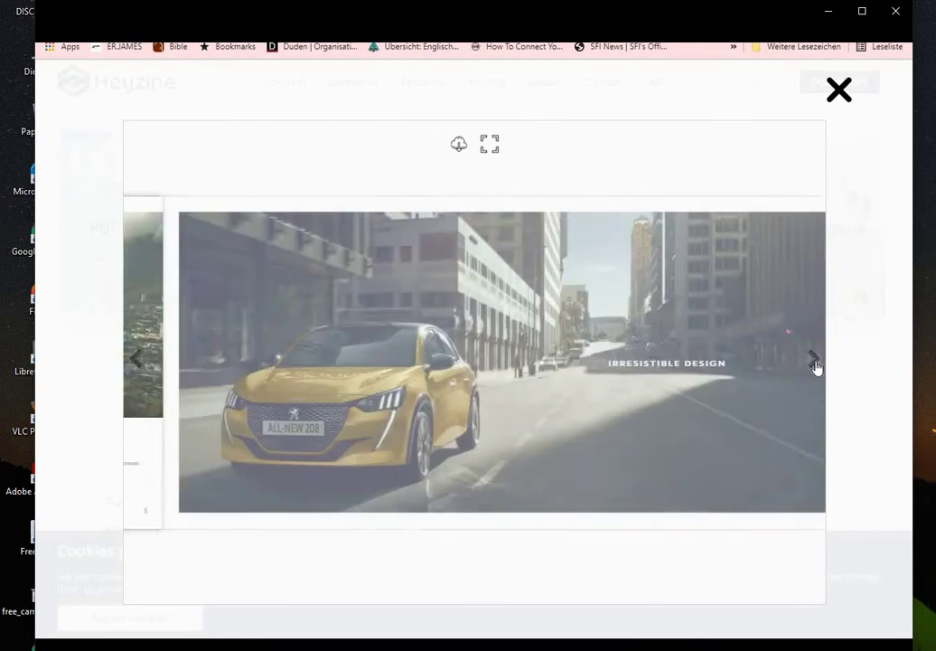
{"action": "left_click", "coordinate": [816, 361]}
{"action": "left_click", "coordinate": [816, 362]}
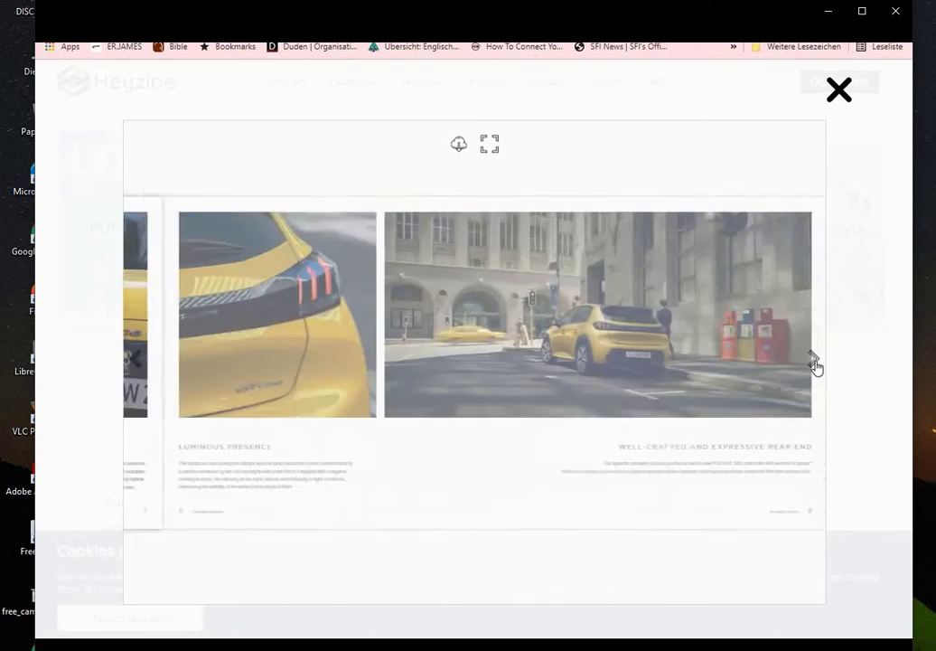
{"action": "left_click", "coordinate": [838, 89]}
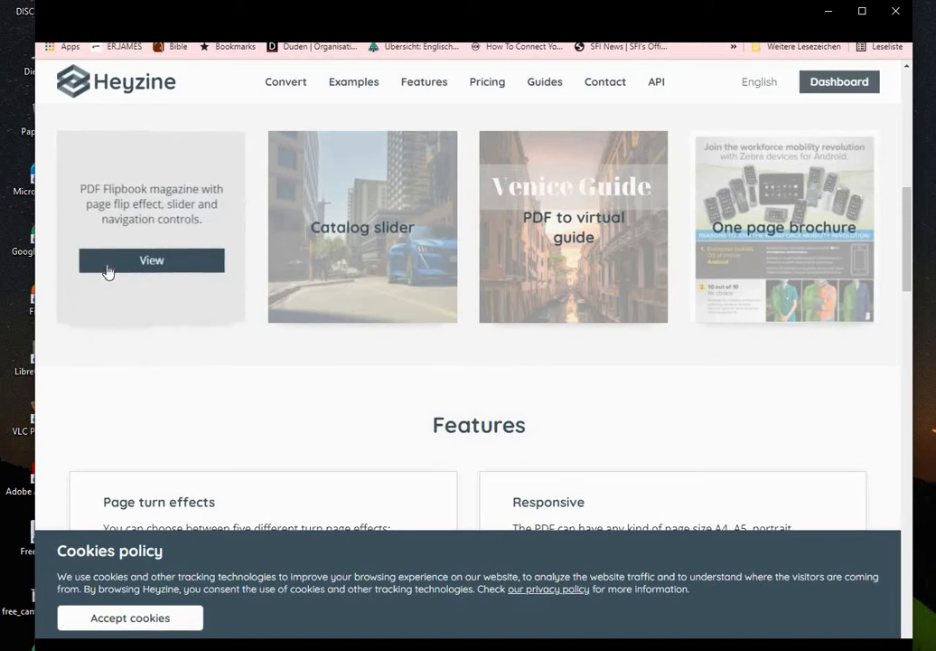
- Leave the flipbook examples and go to the Pricing section of the Heyzine site
{"action": "mouse_move", "coordinate": [600, 283]}
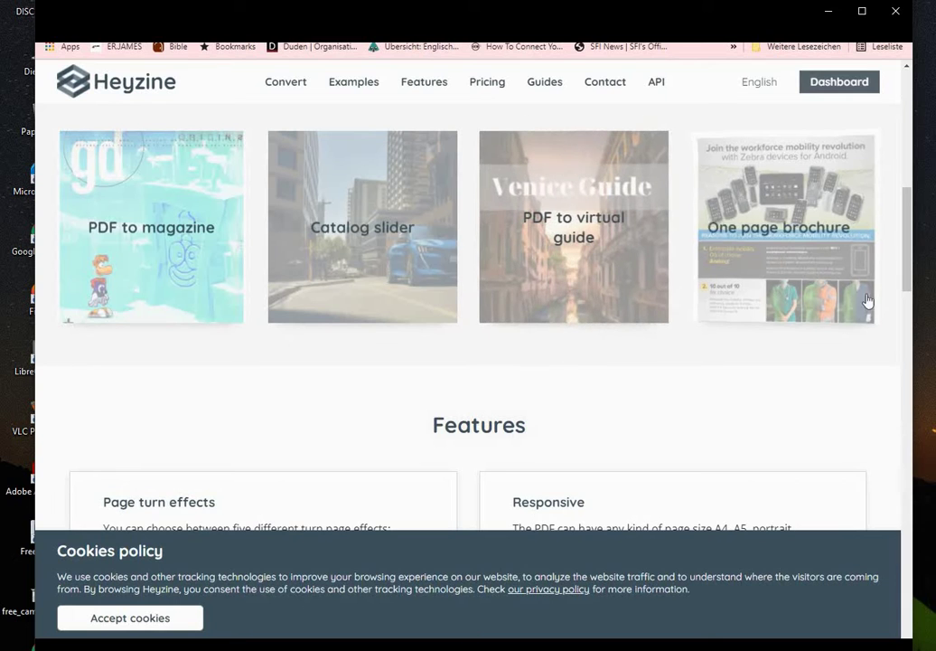
{"action": "scroll", "coordinate": [906, 280], "scroll_direction": "up", "scroll_amount": 6}
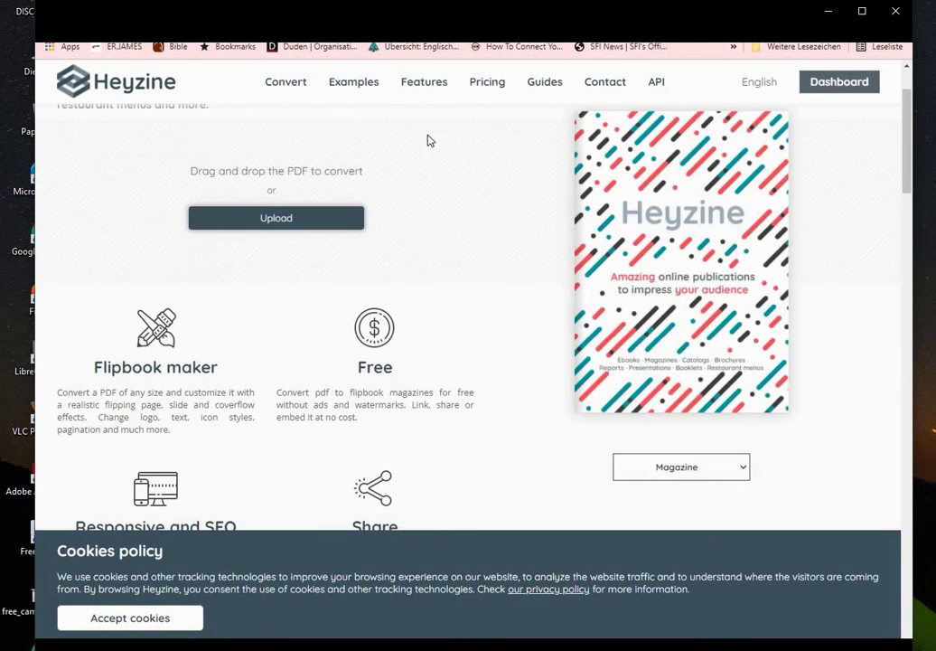
{"action": "left_click", "coordinate": [489, 86]}
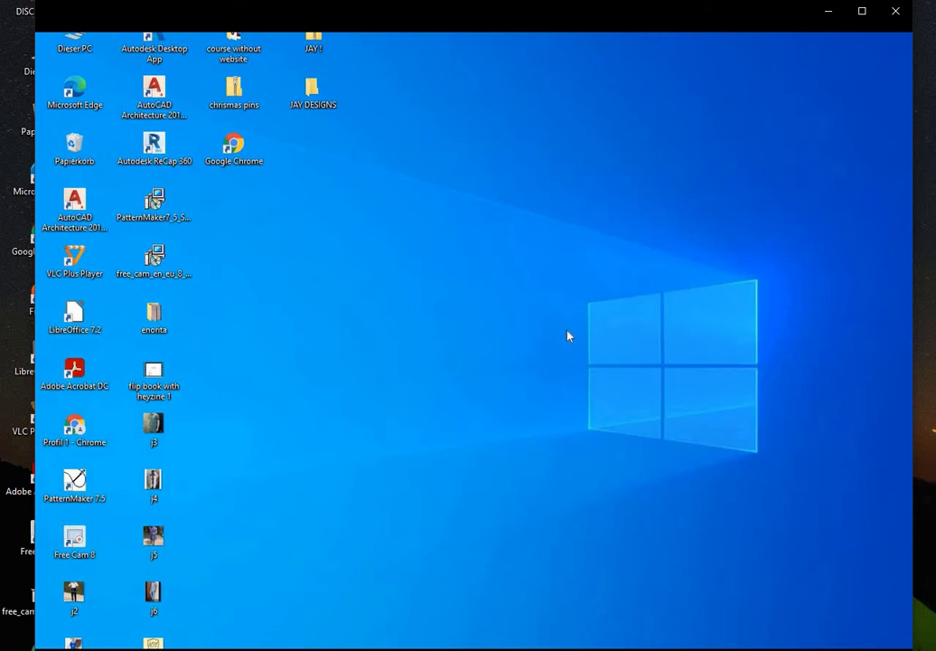
- Search Canva for A4, choose A4 Document, and create a blank A4 document
{"action": "mouse_move", "coordinate": [514, 608]}
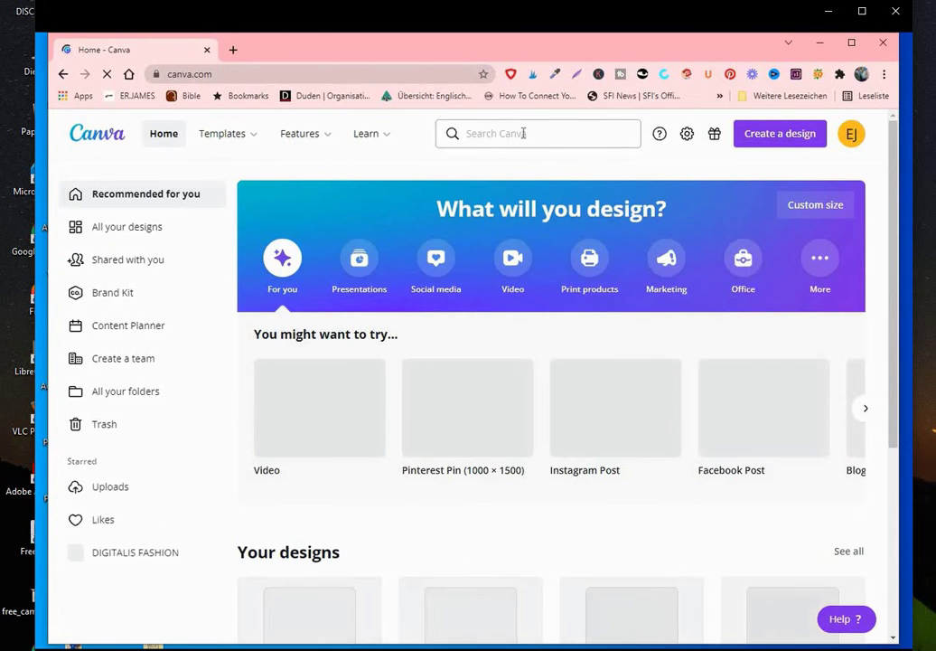
{"action": "left_click", "coordinate": [523, 133]}
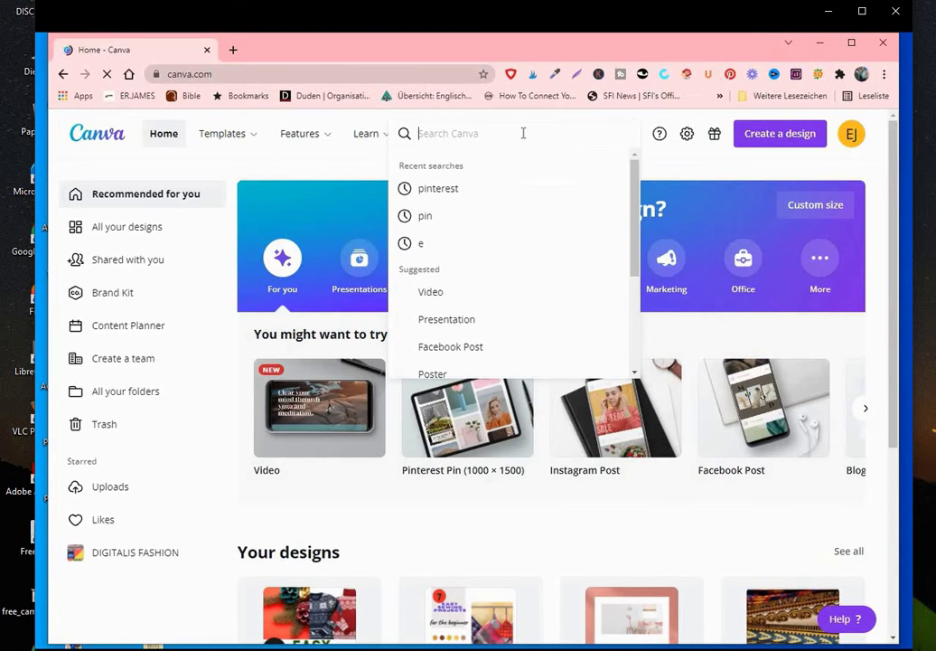
{"action": "type", "text": "A5"}
{"action": "key", "text": "BackSpace"}
{"action": "type", "text": "4"}
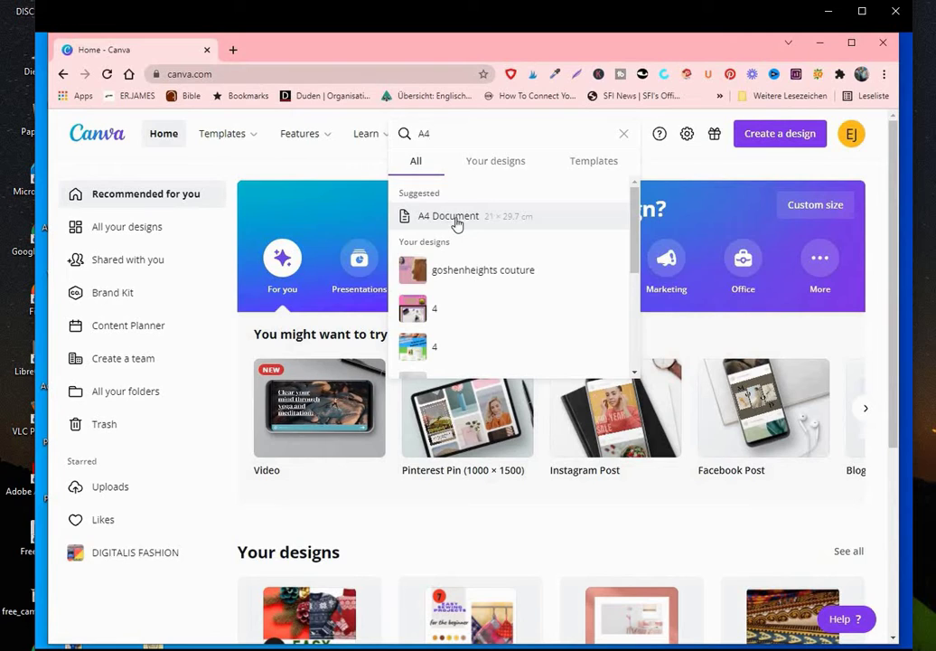
{"action": "left_click", "coordinate": [455, 223]}
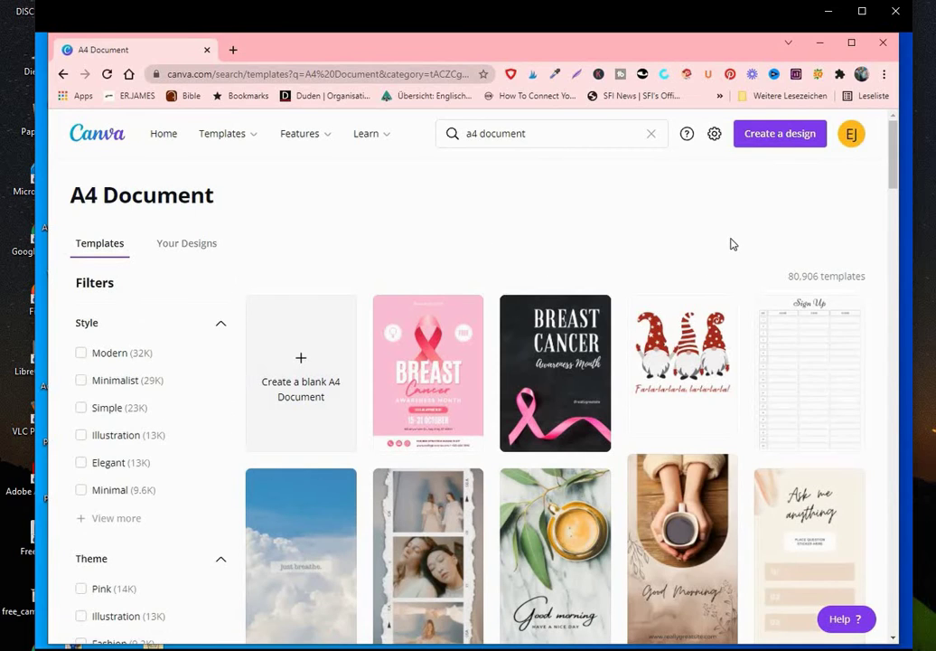
{"action": "left_click", "coordinate": [301, 362]}
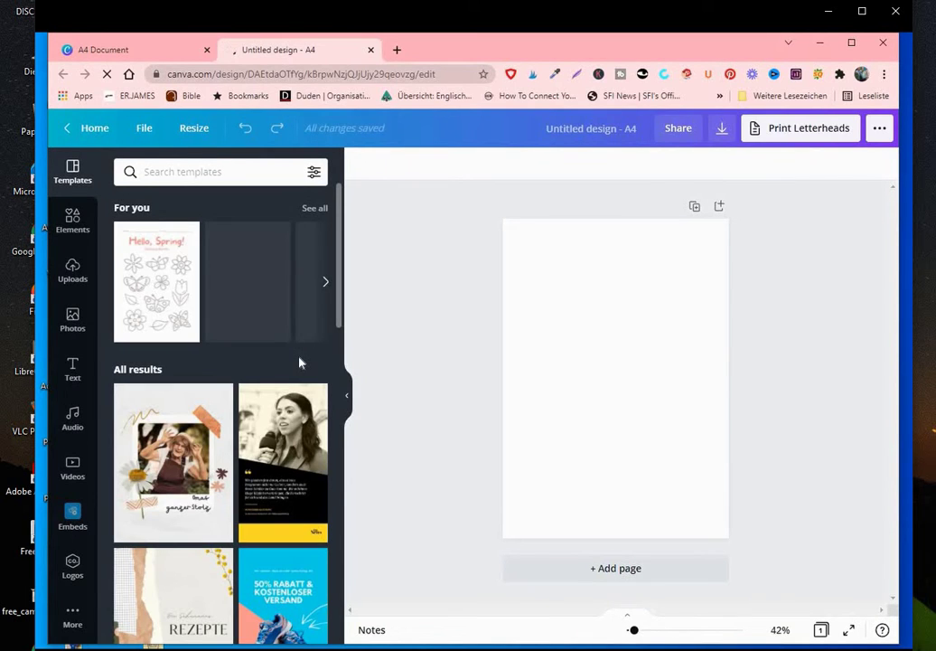
- Search the templates for ebook and open the "Coffee ebook | lead magnet | Workbook" template
{"action": "left_click", "coordinate": [207, 172]}
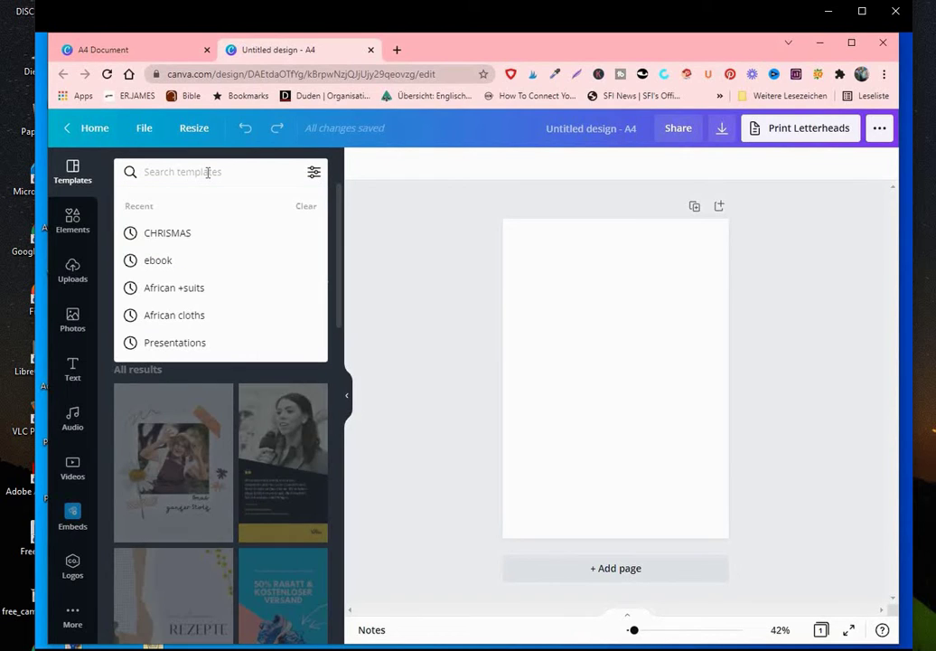
{"action": "left_click", "coordinate": [161, 262]}
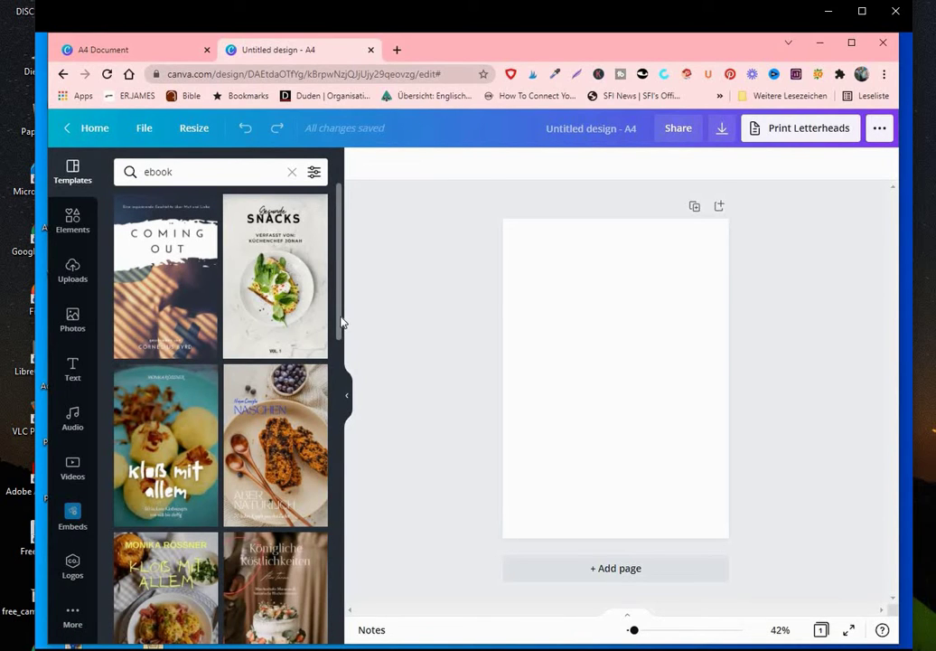
{"action": "left_click_drag", "start_coordinate": [341, 321], "coordinate": [354, 612]}
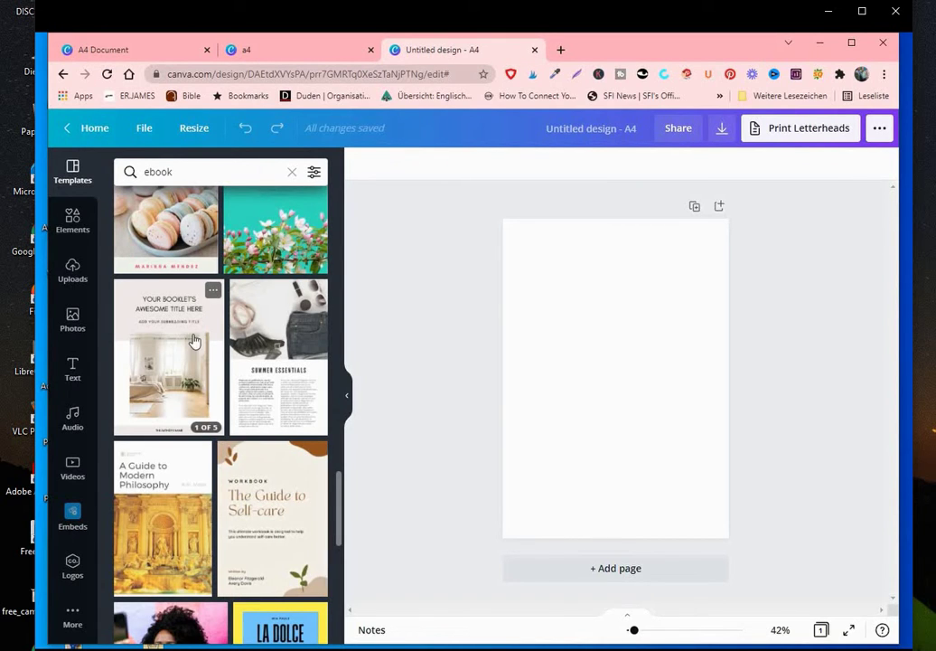
{"action": "left_click", "coordinate": [154, 369]}
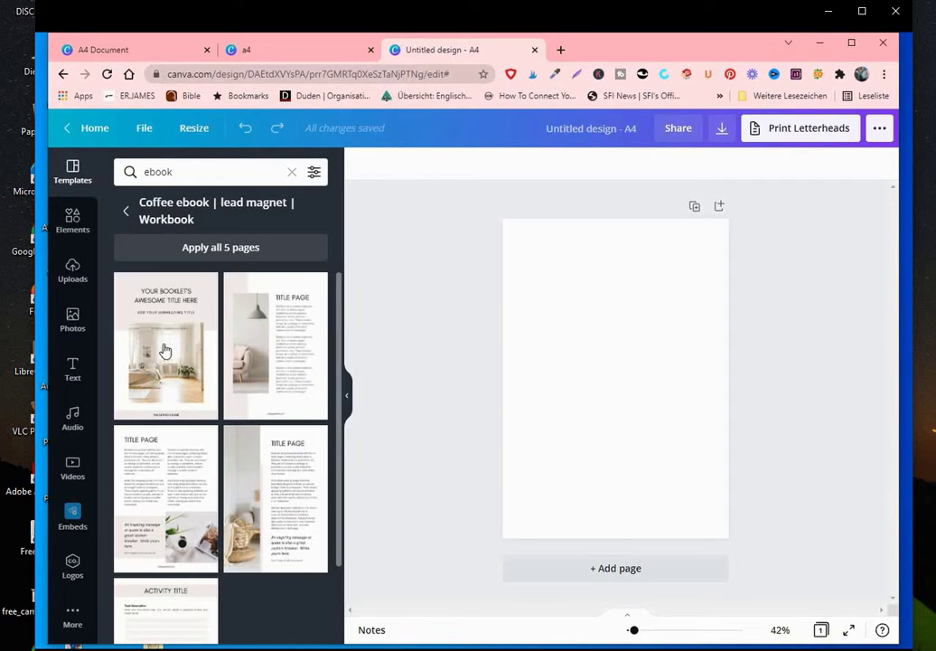
- Look through the coffee ebook template, apply all 5 of its pages to the document, and select the cover title
{"action": "left_click_drag", "start_coordinate": [341, 364], "coordinate": [340, 459]}
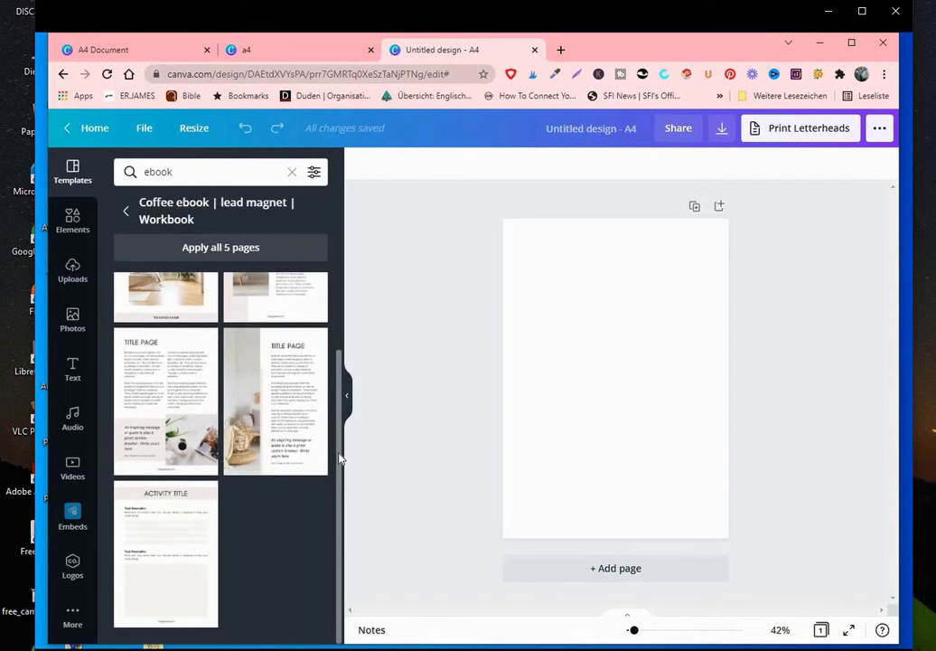
{"action": "scroll", "coordinate": [172, 379], "scroll_direction": "up", "scroll_amount": 2}
{"action": "left_click", "coordinate": [178, 368]}
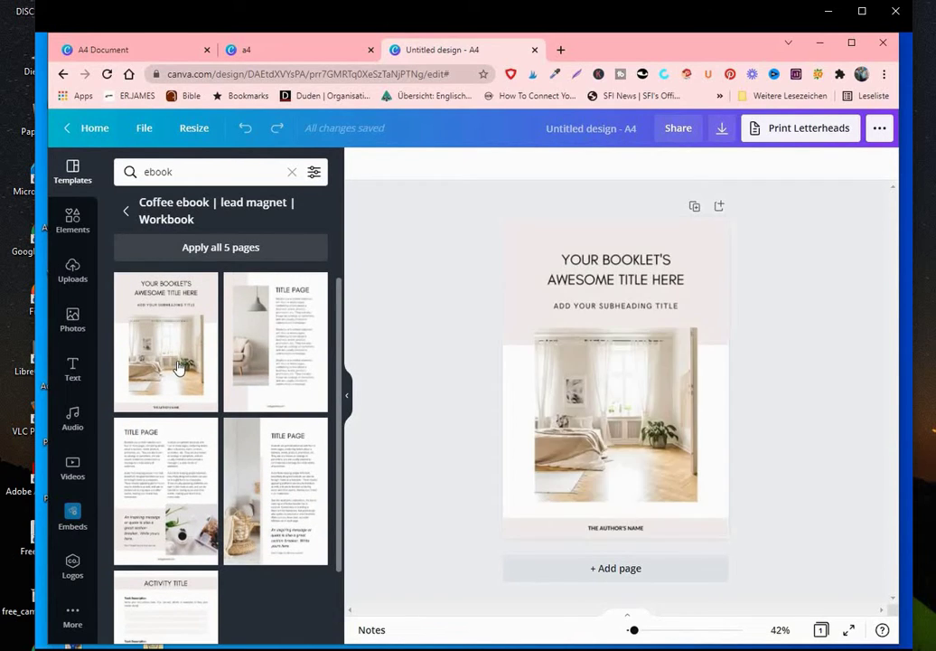
{"action": "left_click", "coordinate": [231, 257]}
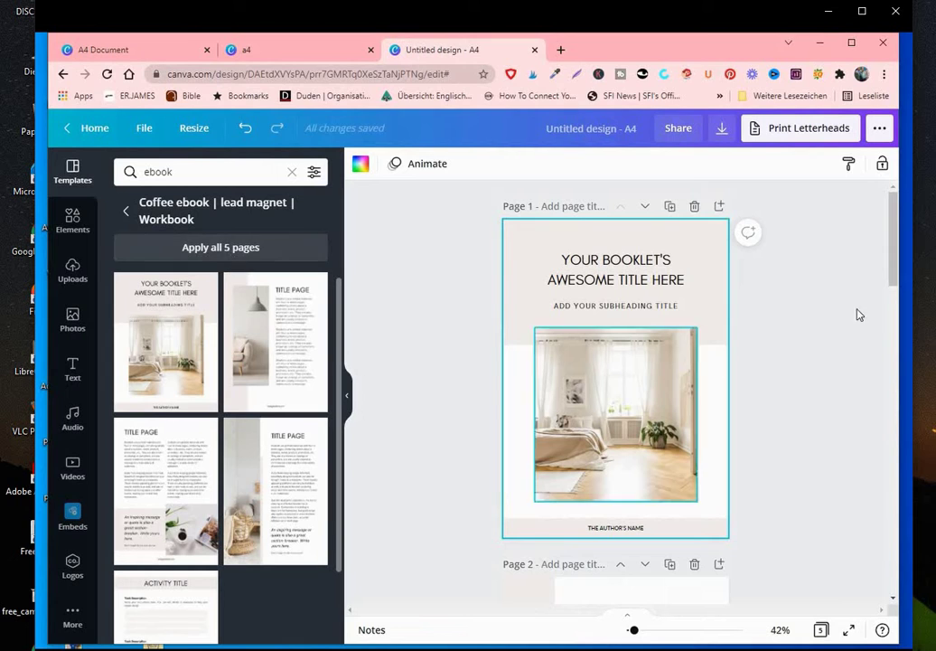
{"action": "mouse_move", "coordinate": [900, 269]}
{"action": "left_mouse_down"}
{"action": "mouse_move", "coordinate": [900, 578]}
{"action": "mouse_move", "coordinate": [886, 240]}
{"action": "mouse_move", "coordinate": [887, 257]}
{"action": "left_mouse_up"}
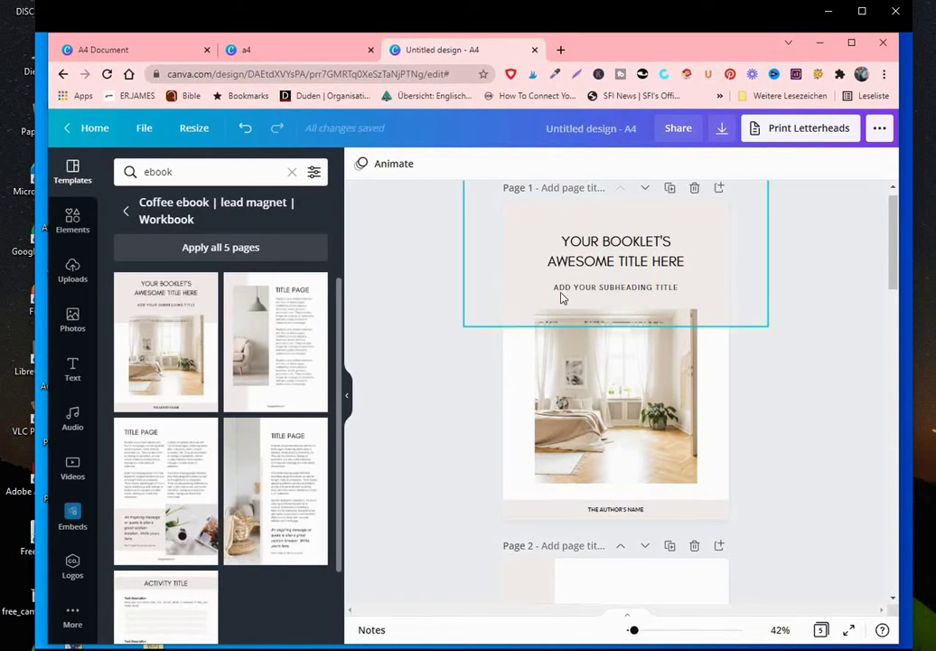
{"action": "left_click", "coordinate": [686, 262]}
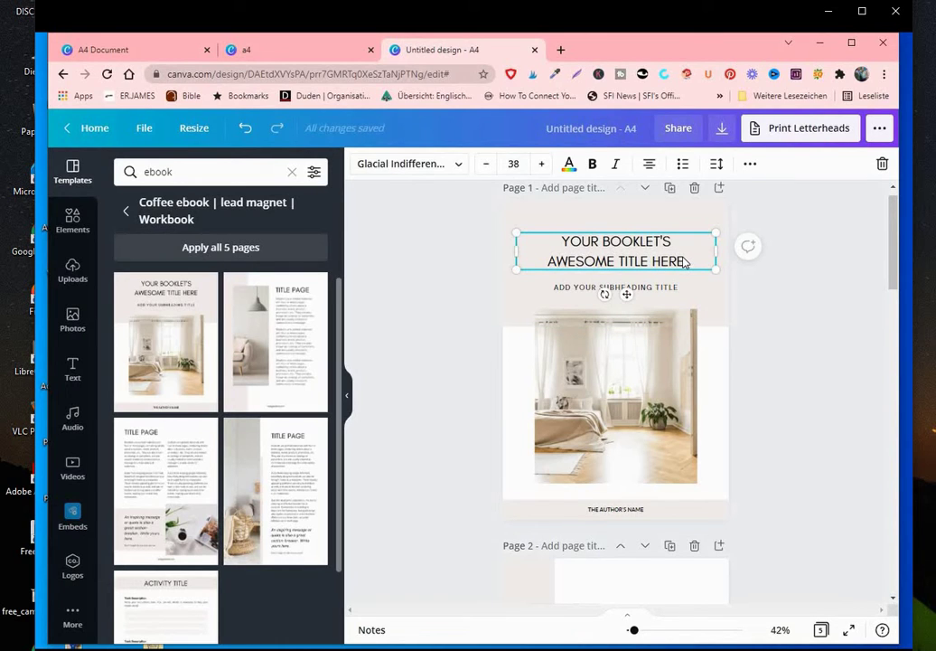
- Upload the clothing photos j1 to j6 and the Jay Walls logo from the Desktop, and close the file chooser
{"action": "left_click", "coordinate": [70, 273]}
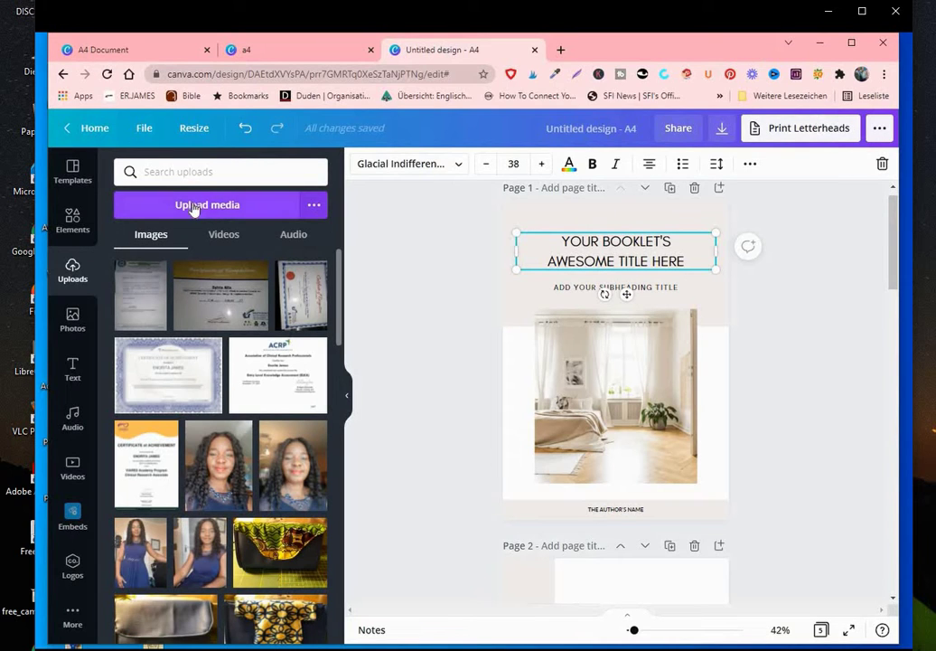
{"action": "left_click", "coordinate": [196, 207]}
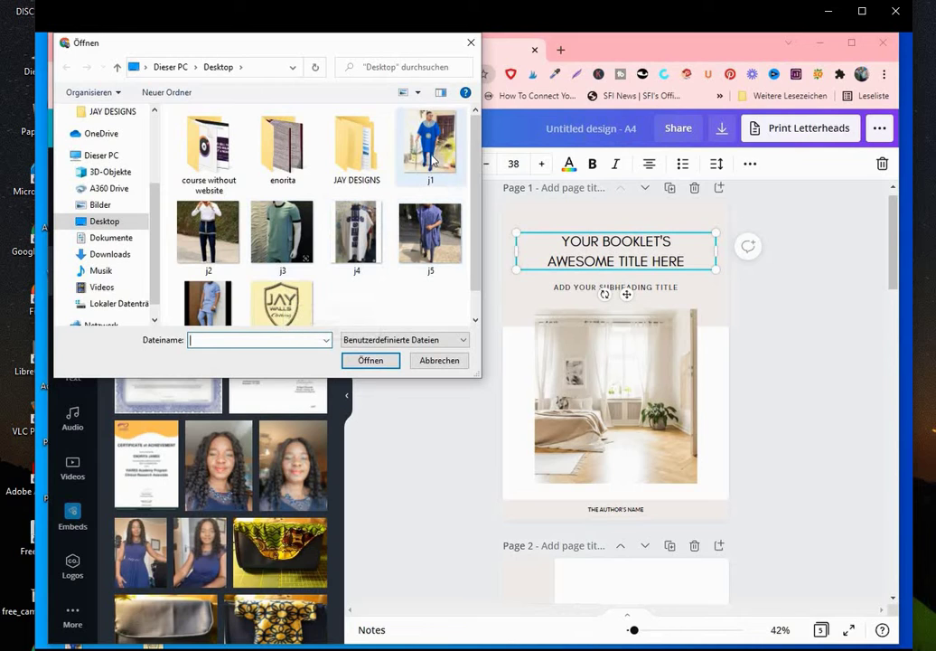
{"action": "left_click_drag", "start_coordinate": [430, 156], "coordinate": [228, 442]}
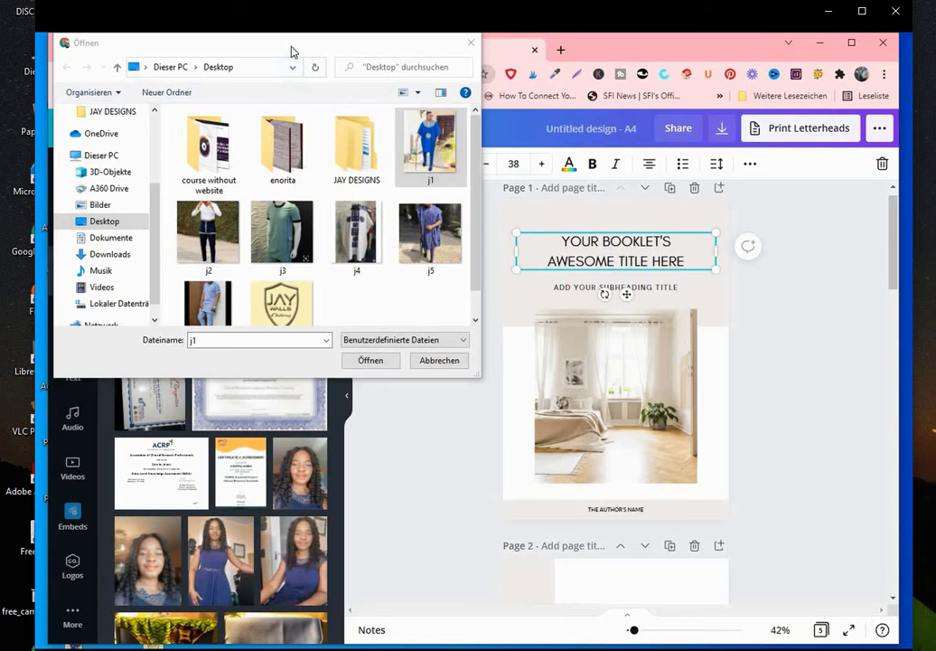
{"action": "left_click_drag", "start_coordinate": [290, 50], "coordinate": [578, 106]}
{"action": "left_click_drag", "start_coordinate": [514, 291], "coordinate": [240, 271]}
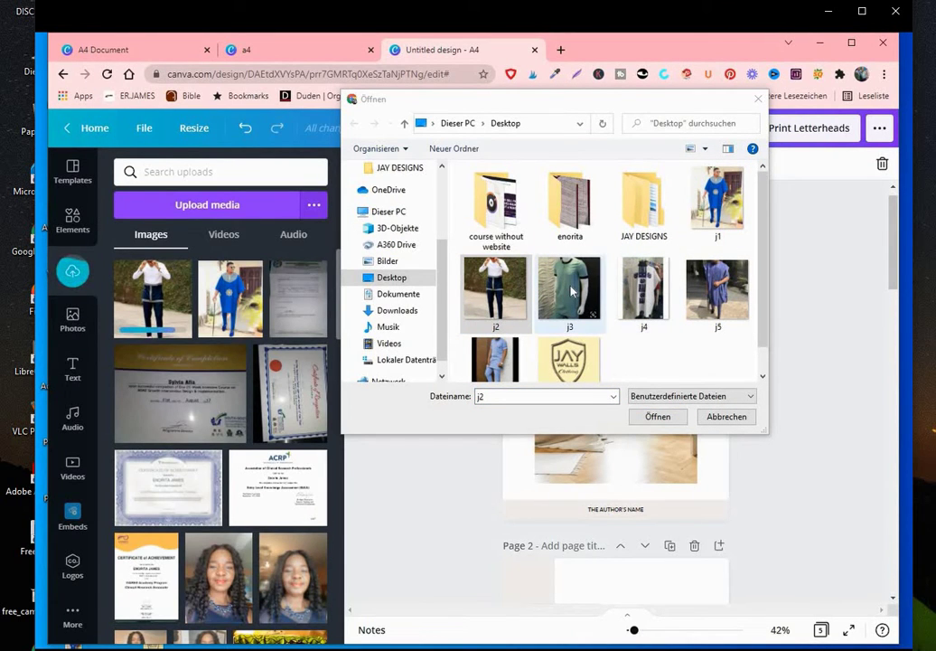
{"action": "left_click_drag", "start_coordinate": [572, 290], "coordinate": [293, 307]}
{"action": "left_click", "coordinate": [726, 416]}
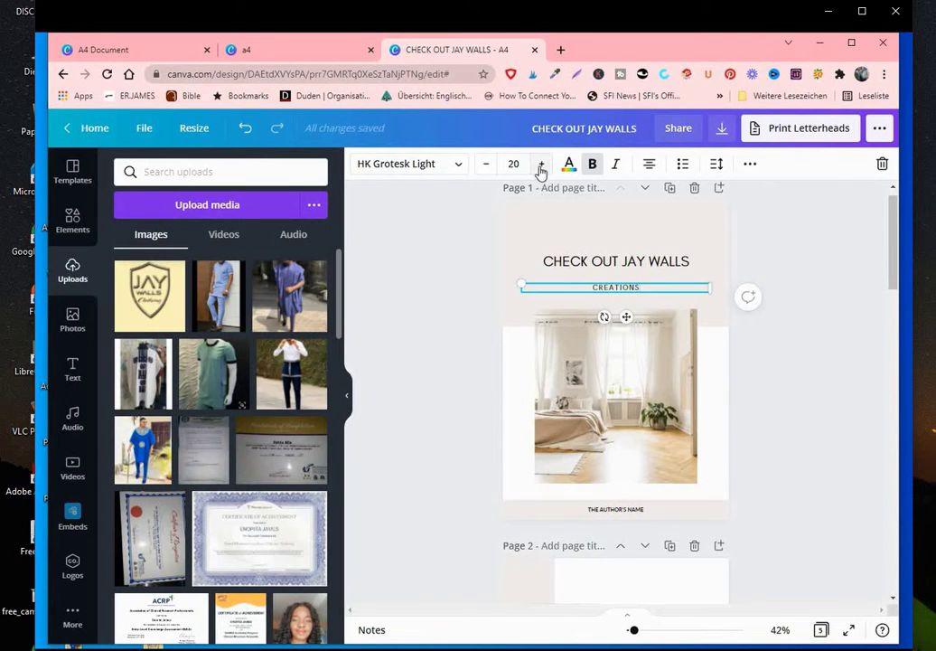
- Increase the font size of the cover's CREATIONS subheading to 42
{"action": "left_click", "coordinate": [540, 165]}
{"action": "left_click", "coordinate": [540, 163]}
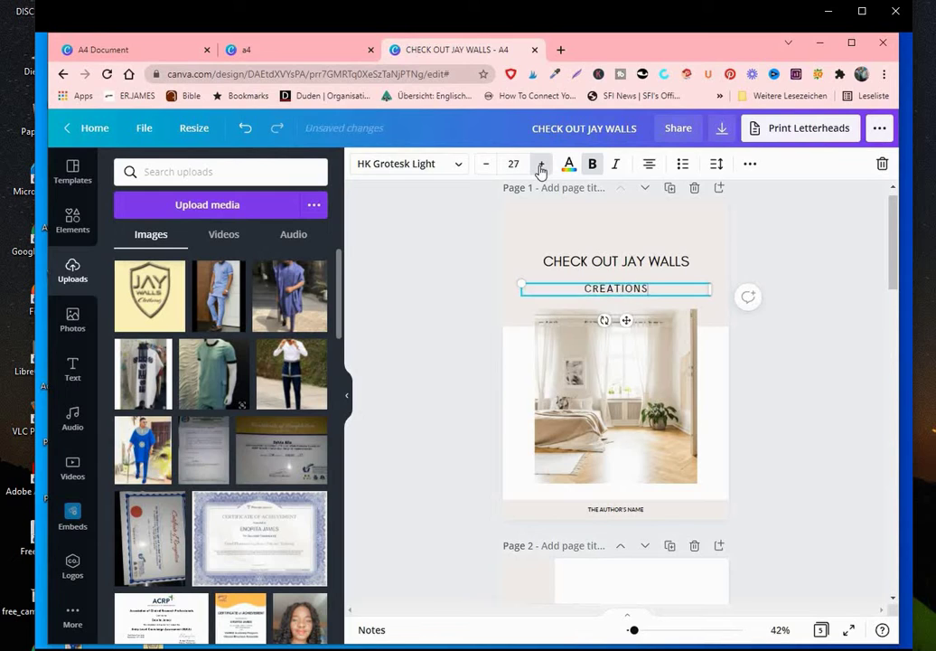
{"action": "left_click", "coordinate": [540, 164]}
{"action": "left_click", "coordinate": [540, 163]}
{"action": "left_click", "coordinate": [540, 163]}
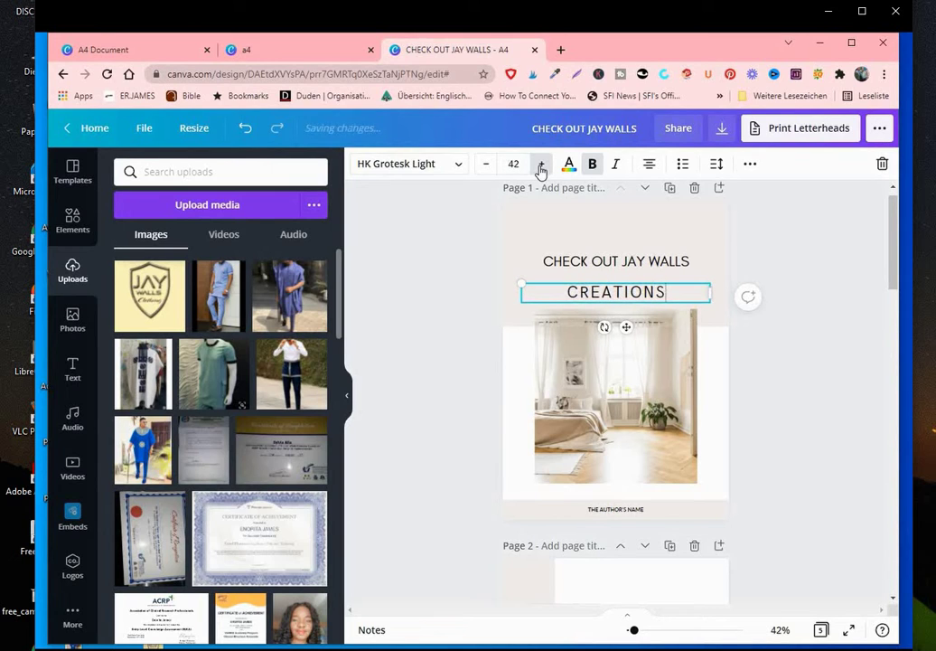
- Change the CREATIONS subheading's font to Amazone and scale its text box up slightly
{"action": "left_click", "coordinate": [455, 166]}
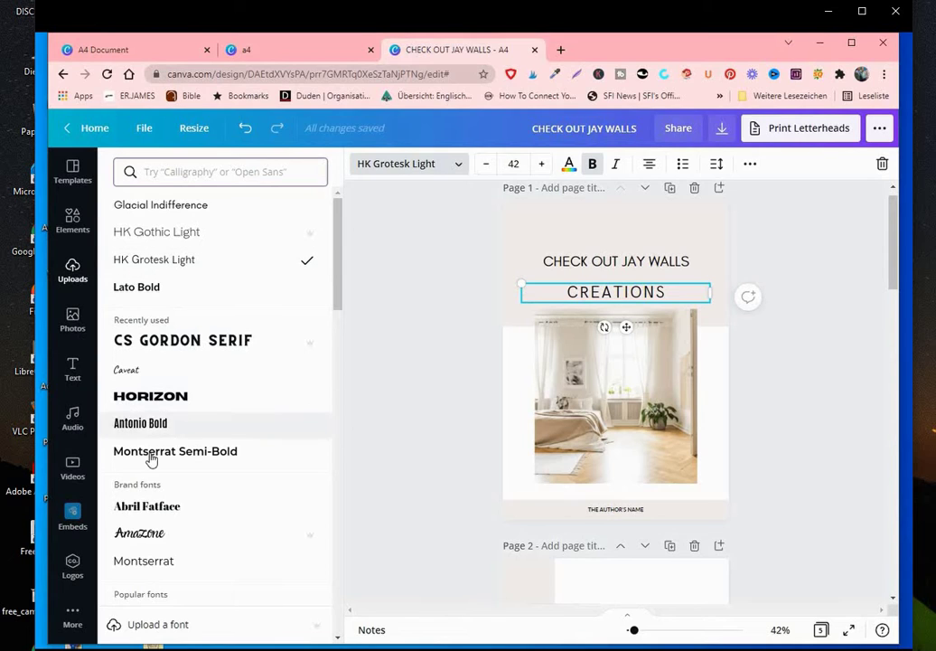
{"action": "left_click", "coordinate": [148, 539]}
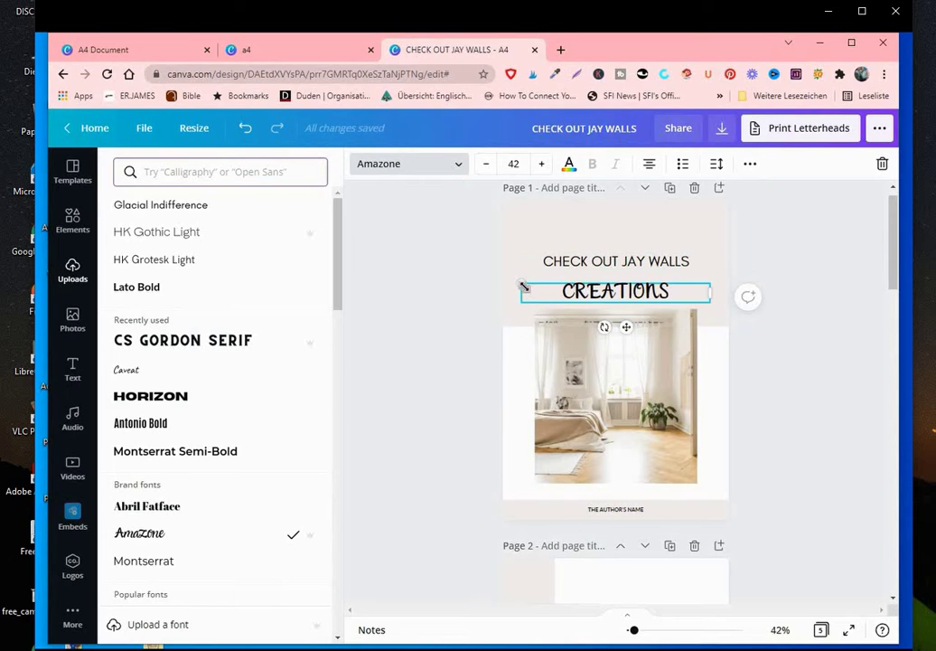
{"action": "left_click_drag", "start_coordinate": [519, 277], "coordinate": [513, 267]}
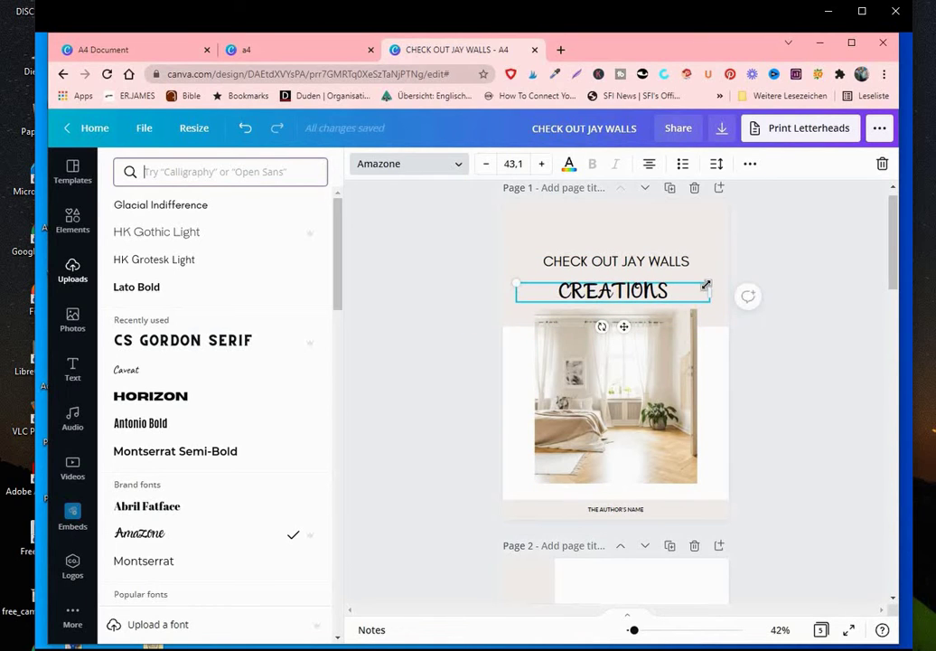
{"action": "left_click_drag", "start_coordinate": [708, 285], "coordinate": [729, 264]}
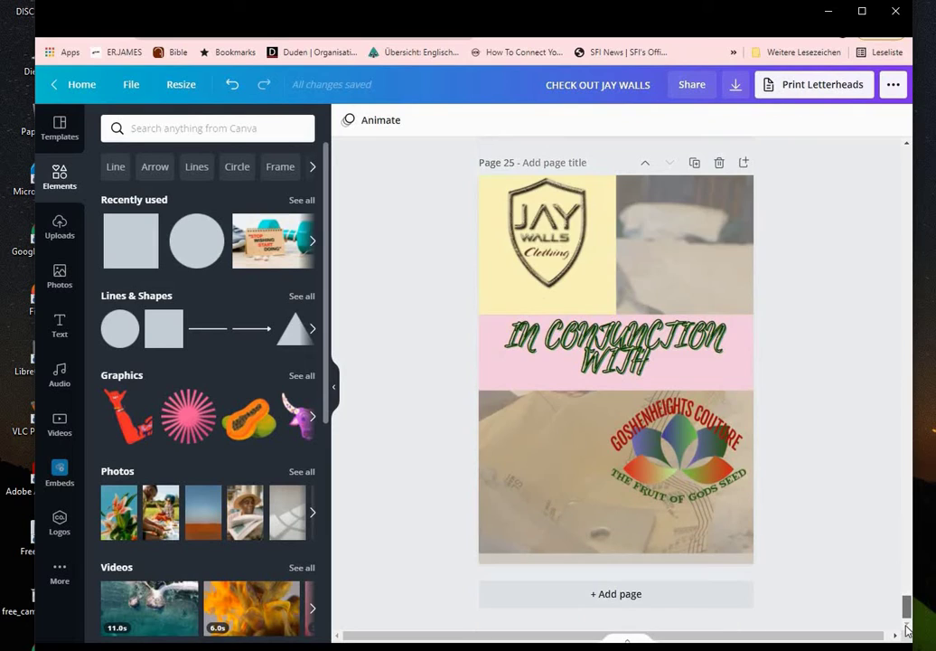
- Check the last pages of the CHECK OUT JAY WALLS design and open its additional sharing options
{"action": "scroll", "coordinate": [908, 630], "scroll_direction": "up", "scroll_amount": 5}
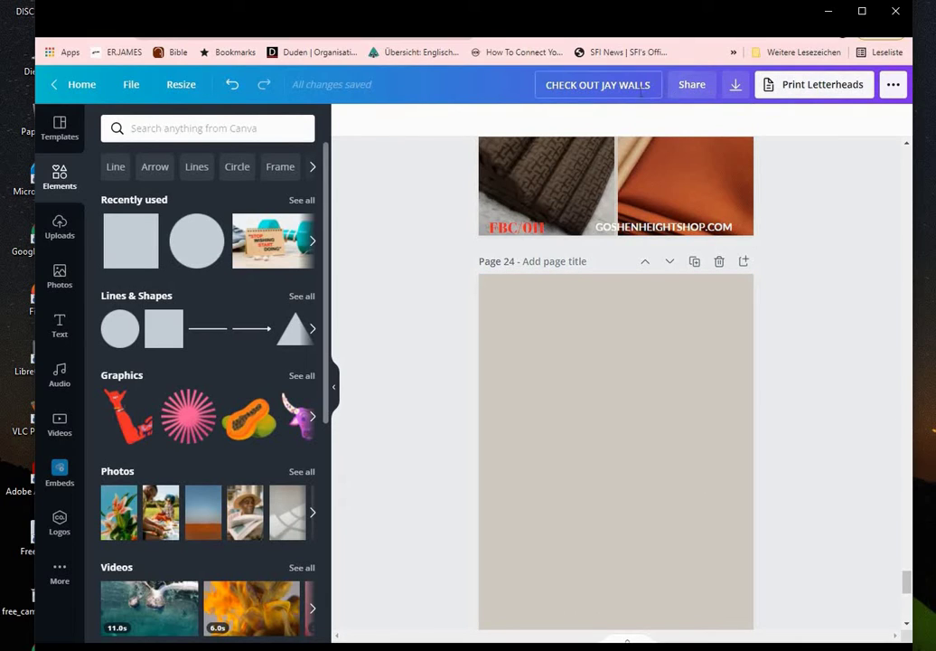
{"action": "left_click", "coordinate": [894, 85]}
{"action": "mouse_move", "coordinate": [260, 614]}
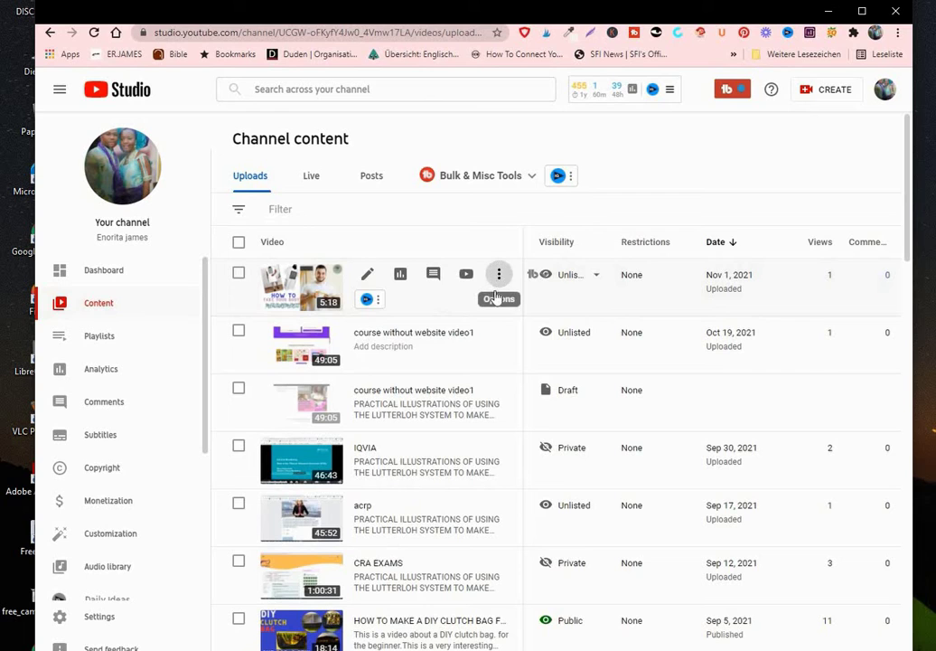
- Copy the shareable link of the newest video in YouTube Studio and switch back to the Heyzine editor
{"action": "left_click", "coordinate": [498, 274]}
{"action": "left_click", "coordinate": [416, 305]}
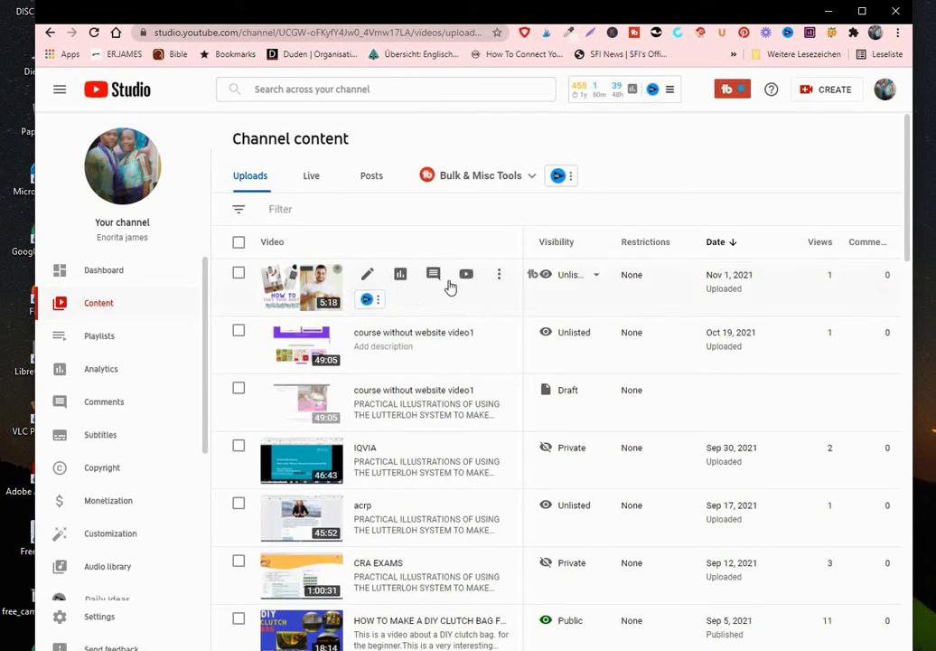
{"action": "key", "text": "ctrl+Tab"}
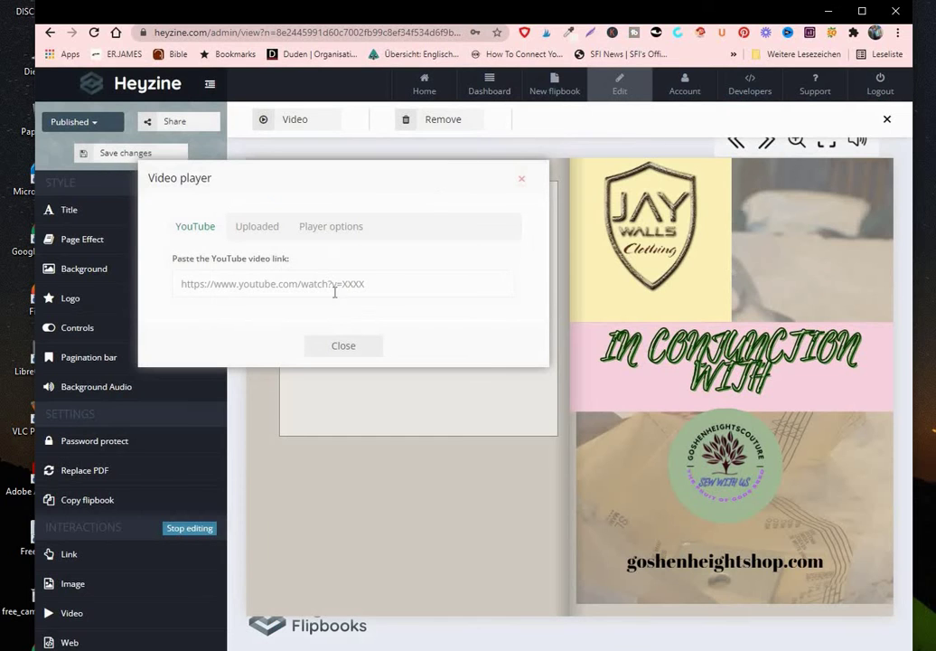
- Embed the YouTube video in the flipbook page by pasting its copied link into the video player settings
{"action": "right_click", "coordinate": [190, 283]}
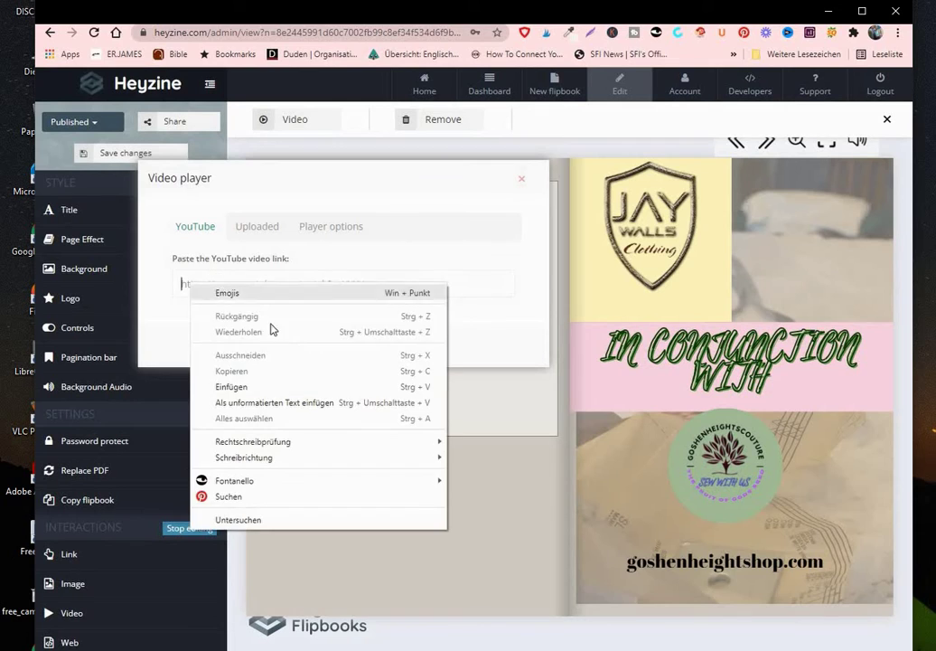
{"action": "left_click", "coordinate": [236, 386]}
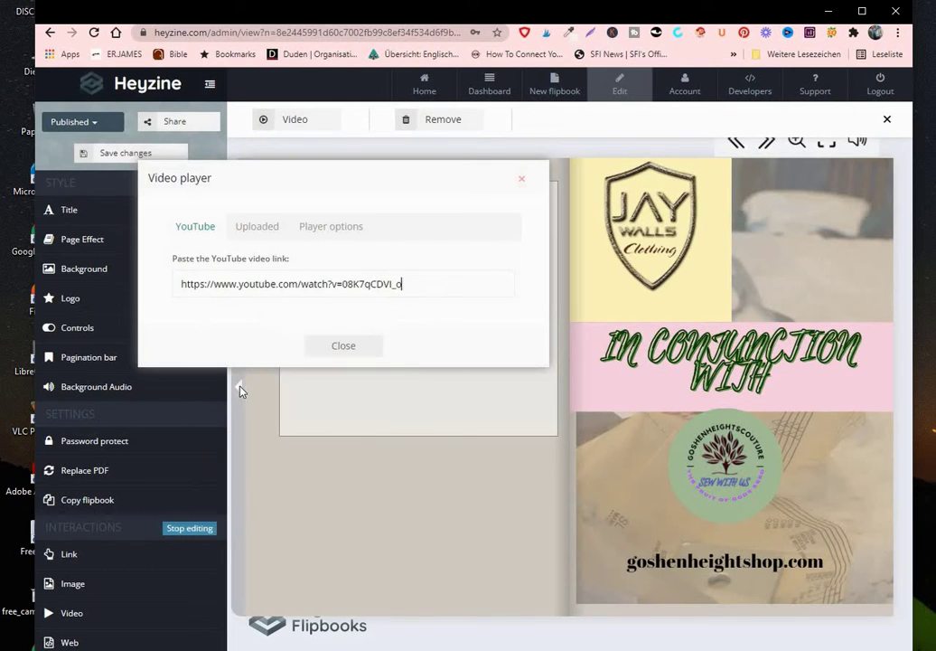
{"action": "left_click", "coordinate": [344, 348]}
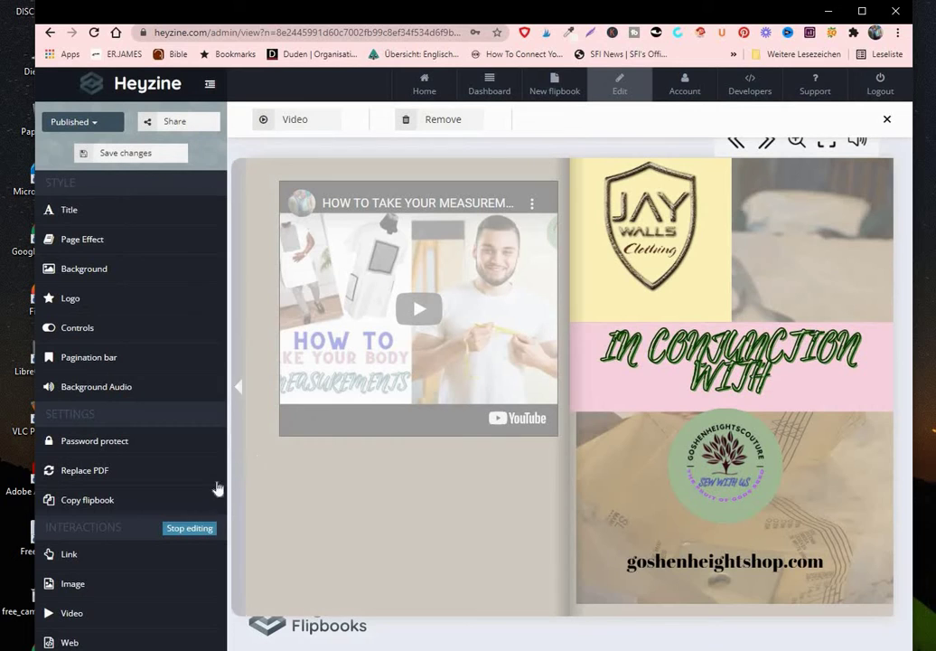
- Stop editing interactions to test-play the embedded measurements video, and return to the flipbook dashboard
{"action": "left_click", "coordinate": [182, 529]}
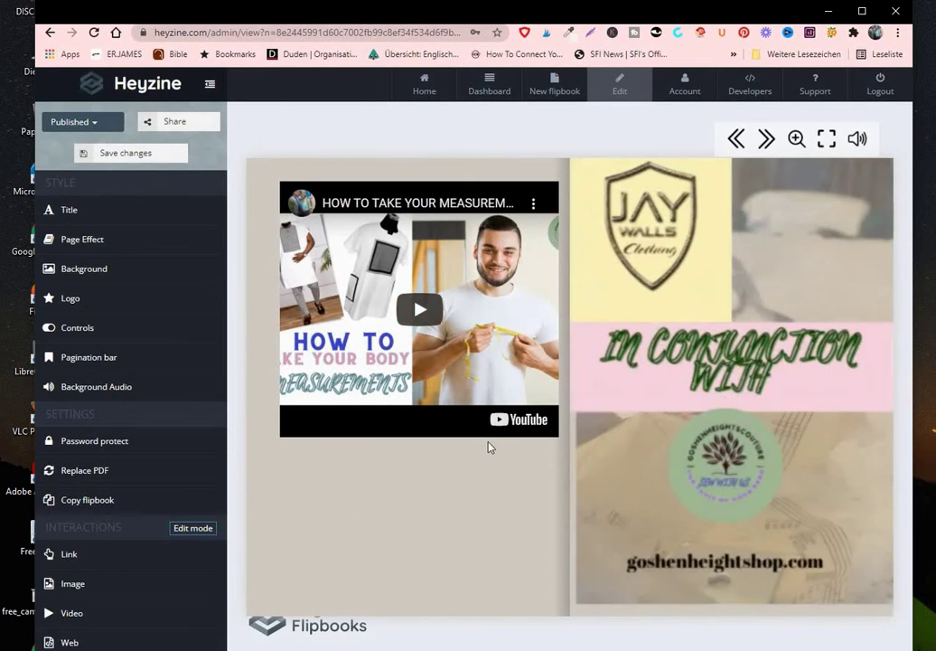
{"action": "left_click", "coordinate": [418, 313]}
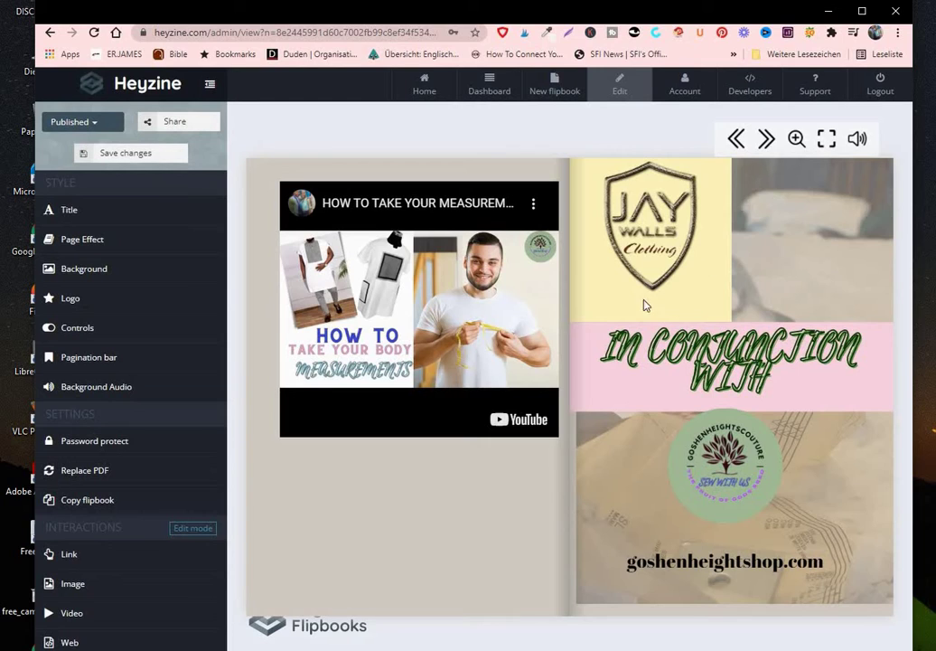
{"action": "left_click", "coordinate": [488, 87]}
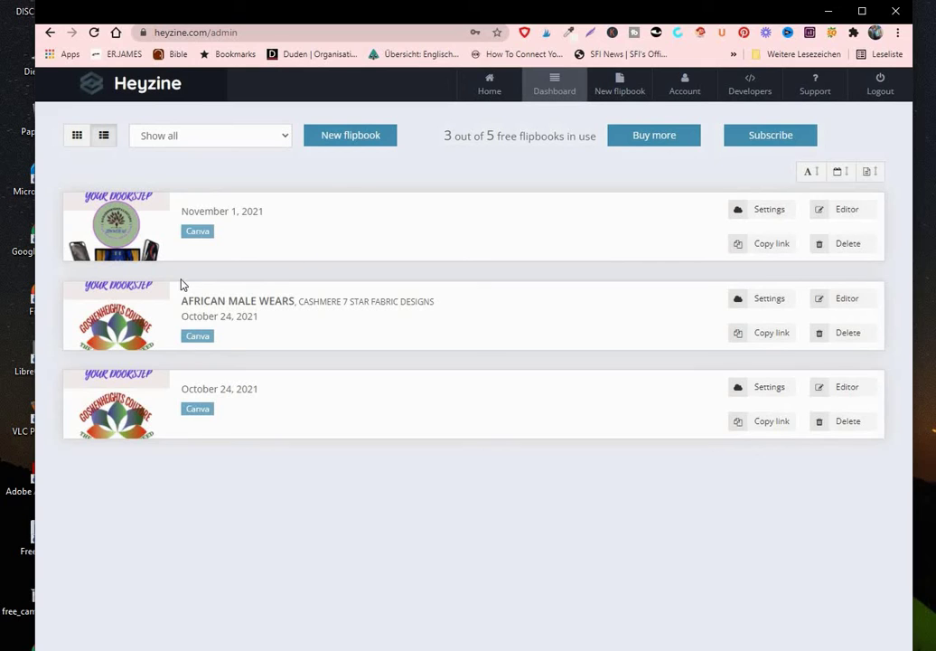
- Open the sharing options of the November 1, 2021 flipbook and copy its web embed HTML code using the Embed iframe design
{"action": "left_click", "coordinate": [110, 232]}
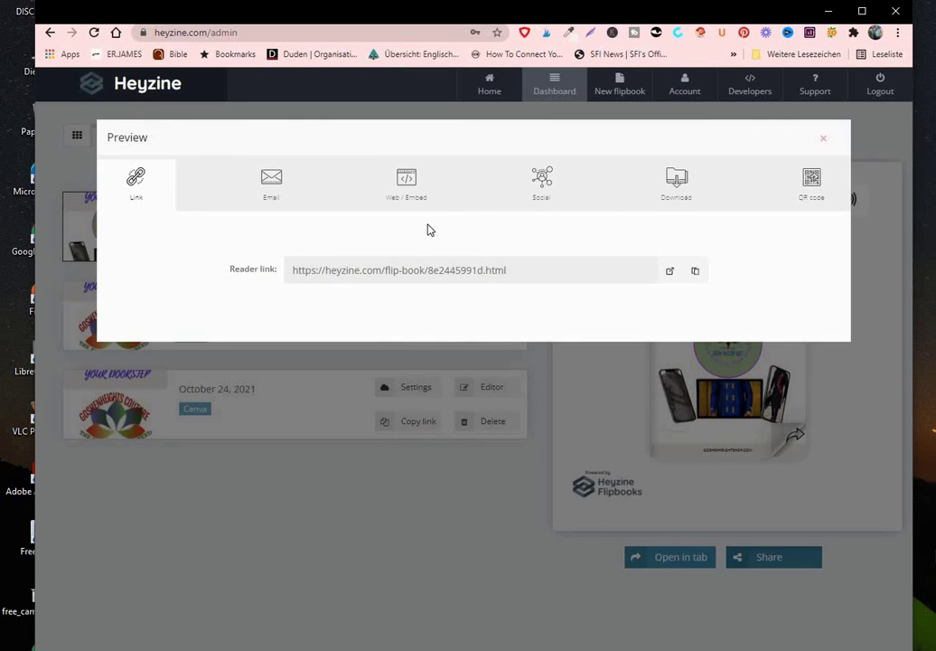
{"action": "left_click", "coordinate": [408, 186]}
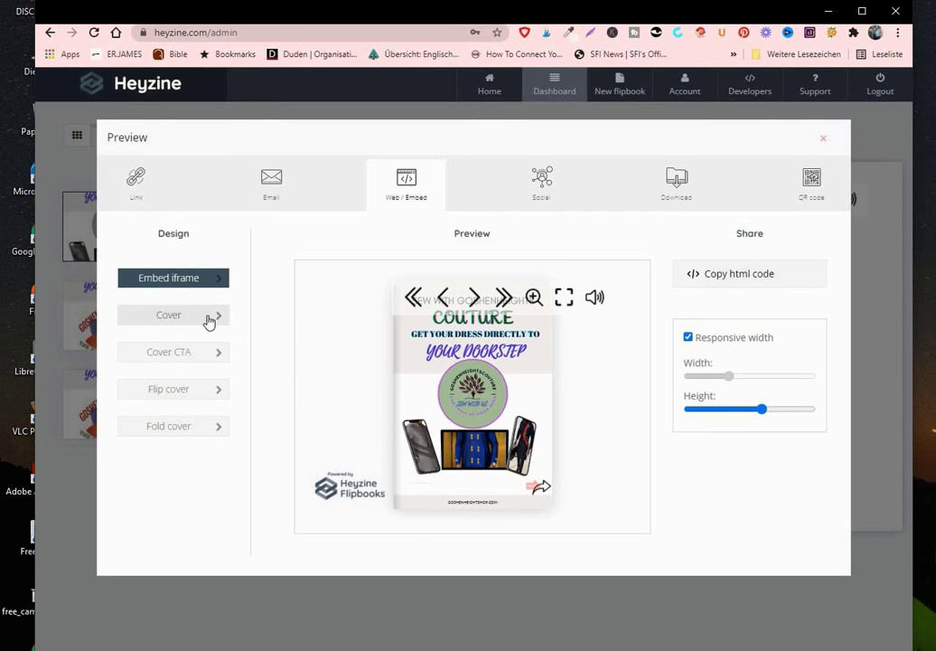
{"action": "left_click", "coordinate": [183, 281]}
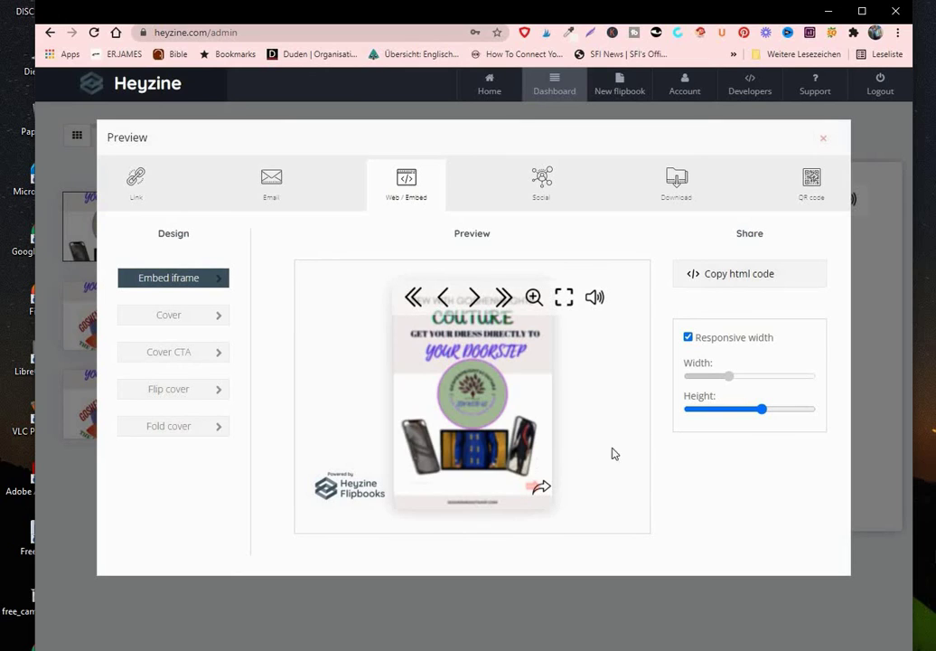
{"action": "left_click", "coordinate": [737, 280]}
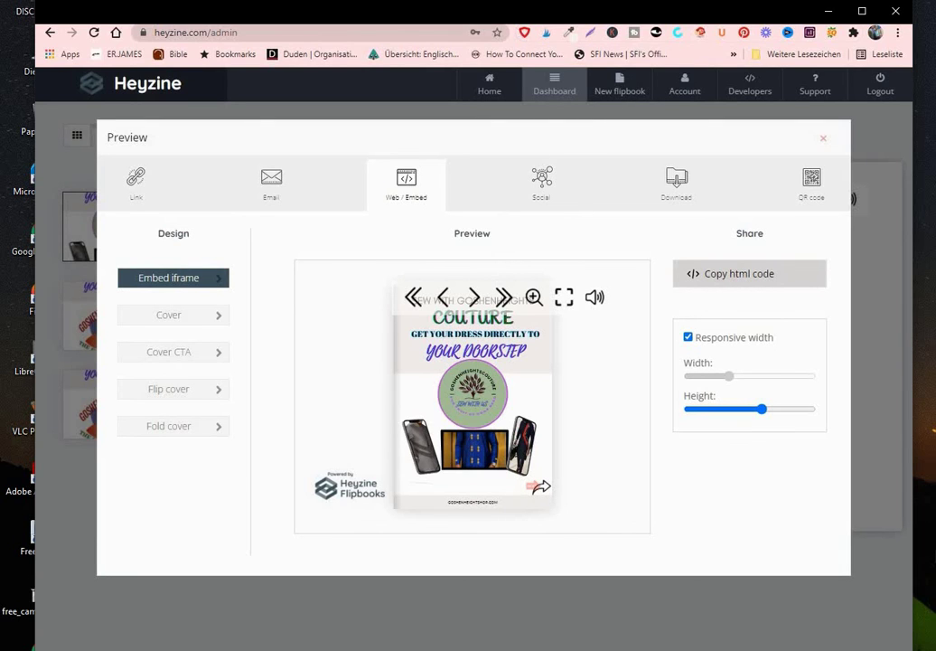
- Switch to the Elementor page, add an HTML widget beside the measurements video, paste the copied flipbook iframe code, and test flipping its pages
{"action": "key", "text": "ctrl+Tab"}
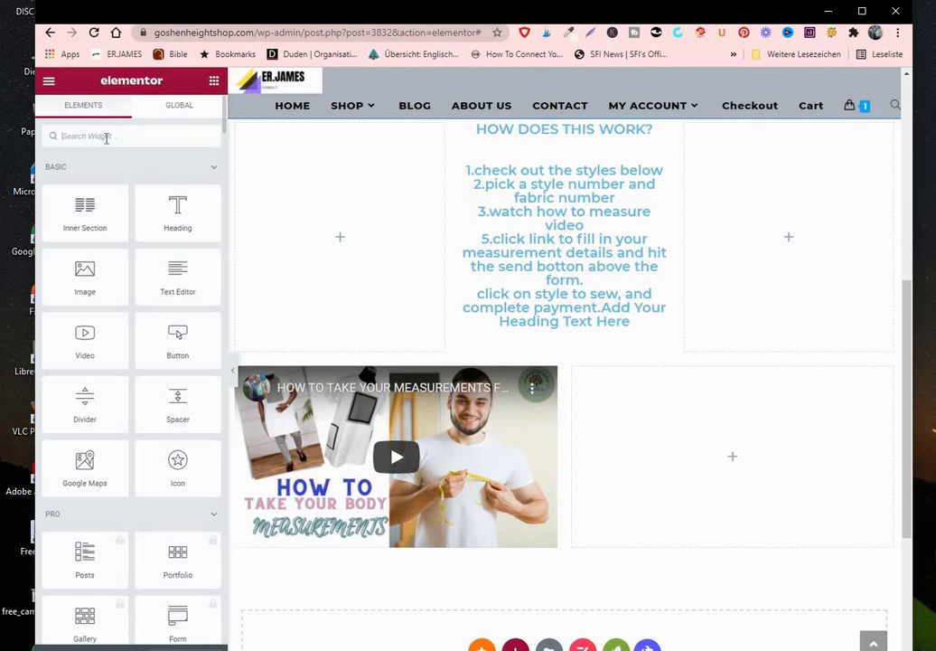
{"action": "type", "text": "ht"}
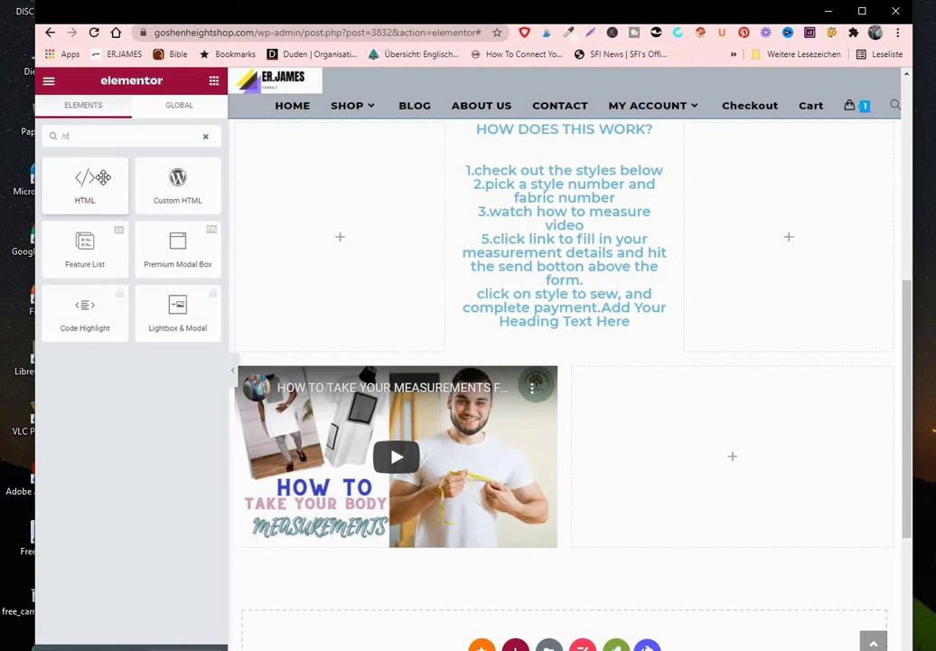
{"action": "left_click_drag", "start_coordinate": [85, 179], "coordinate": [732, 429]}
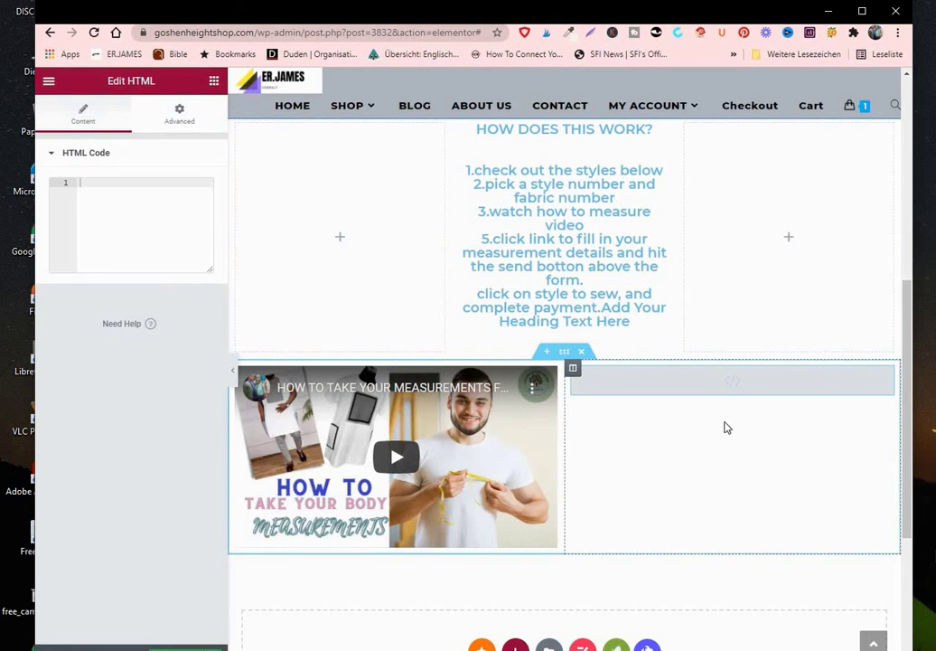
{"action": "right_click", "coordinate": [86, 189]}
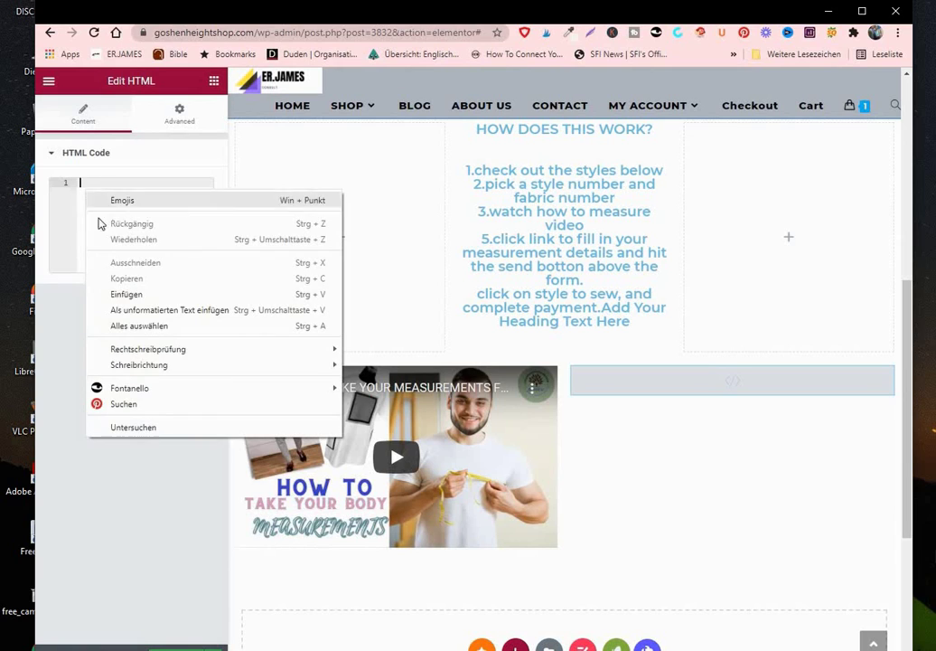
{"action": "left_click", "coordinate": [122, 295]}
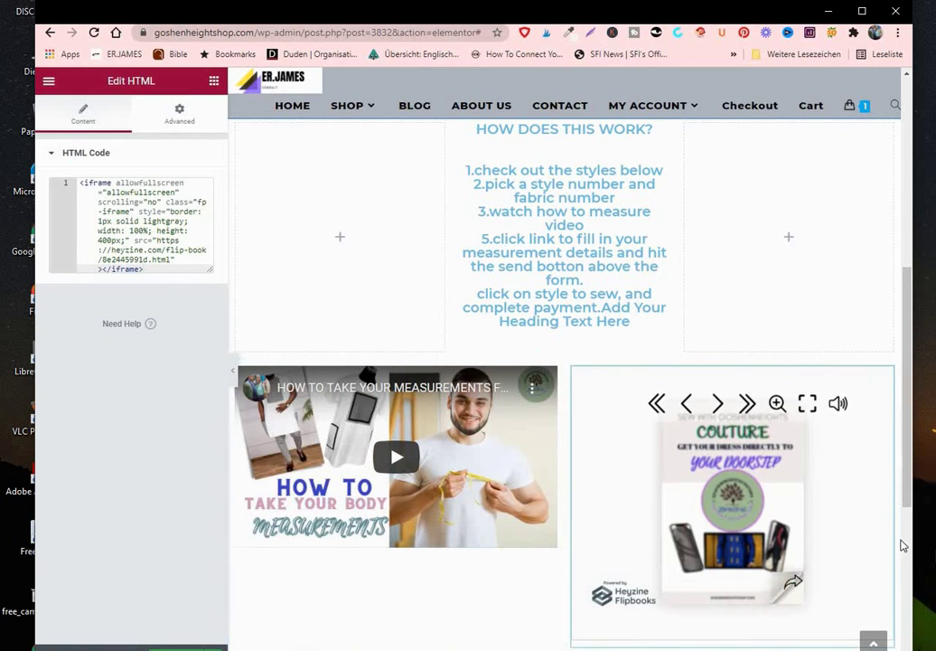
{"action": "left_click", "coordinate": [790, 592]}
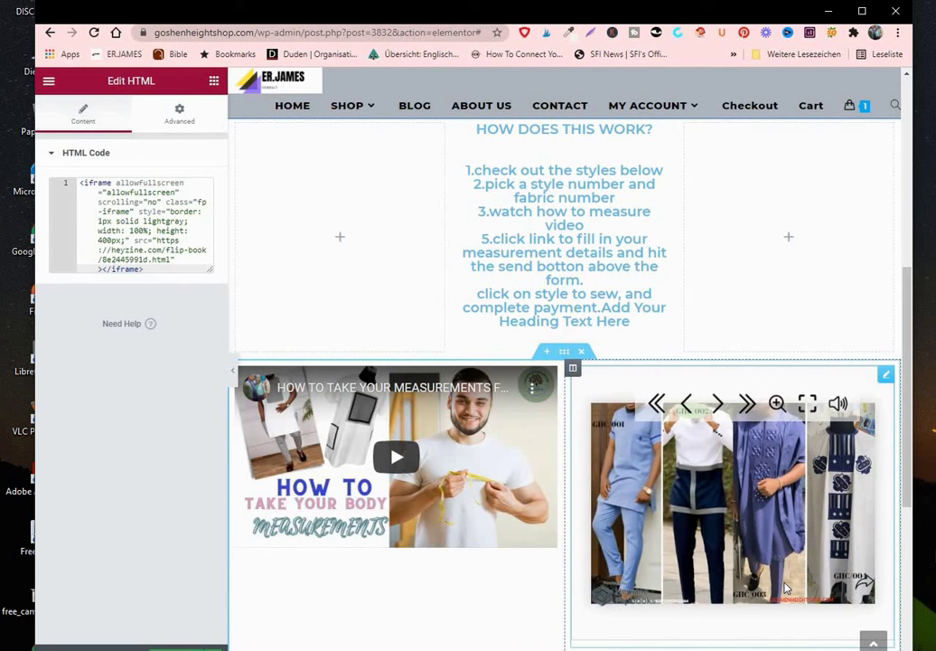
{"action": "left_click", "coordinate": [747, 405]}
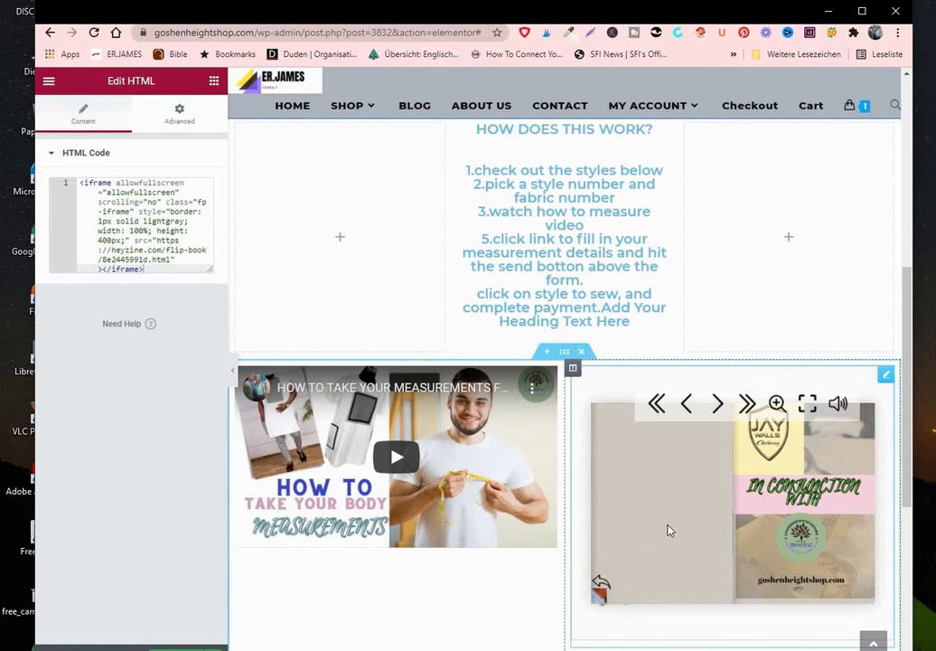
{"action": "left_click", "coordinate": [655, 407]}
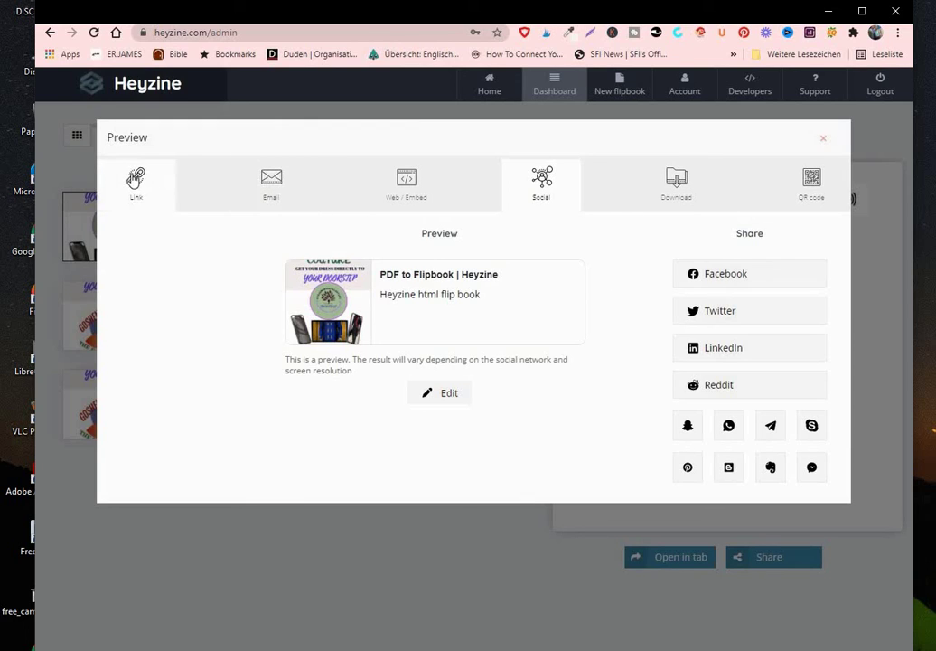
- Copy the flipbook's reader link from its sharing options in Heyzine
{"action": "left_click", "coordinate": [134, 181]}
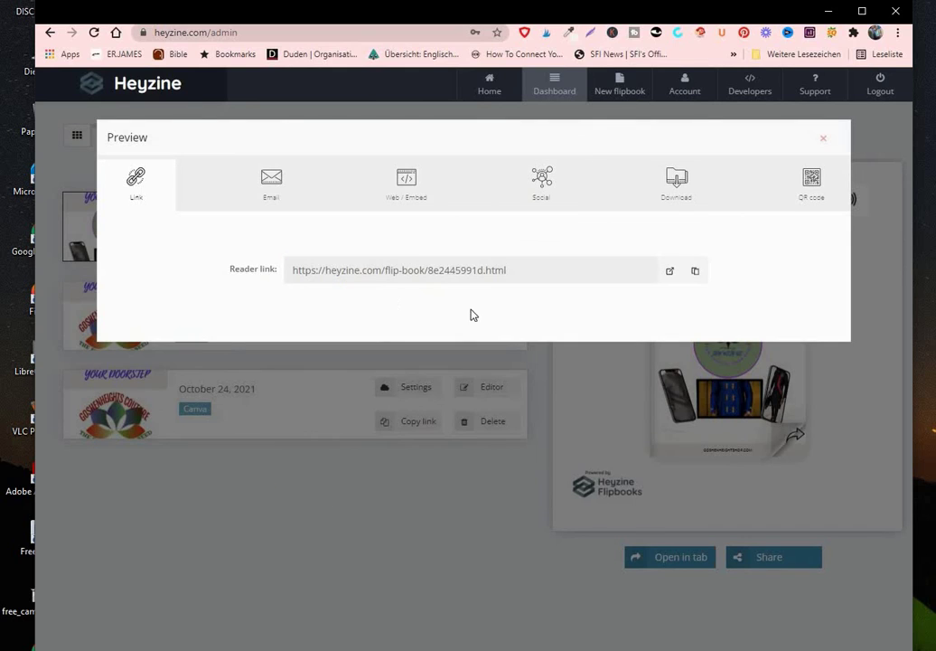
{"action": "left_click", "coordinate": [695, 273]}
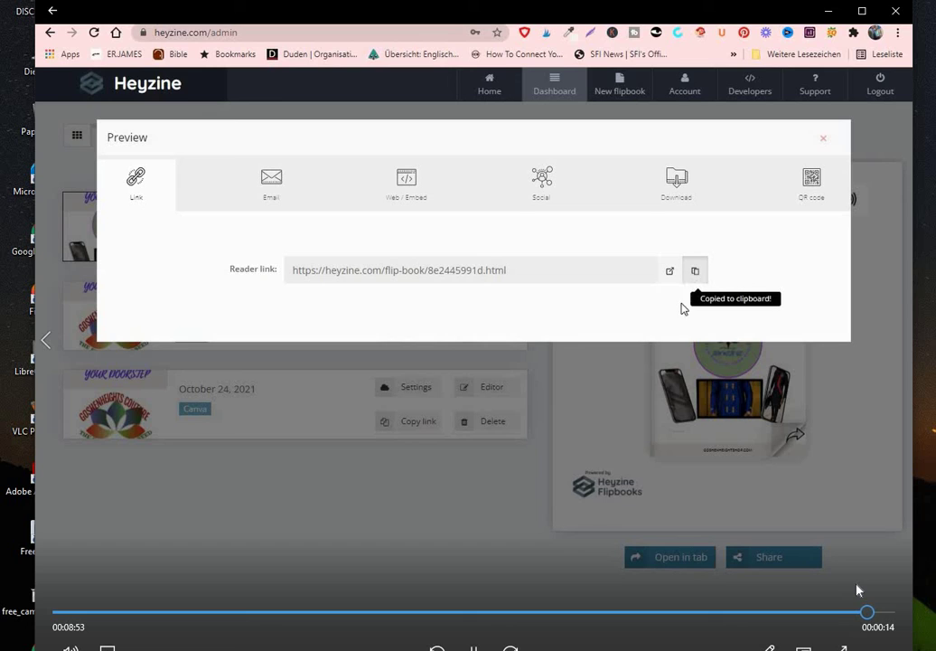